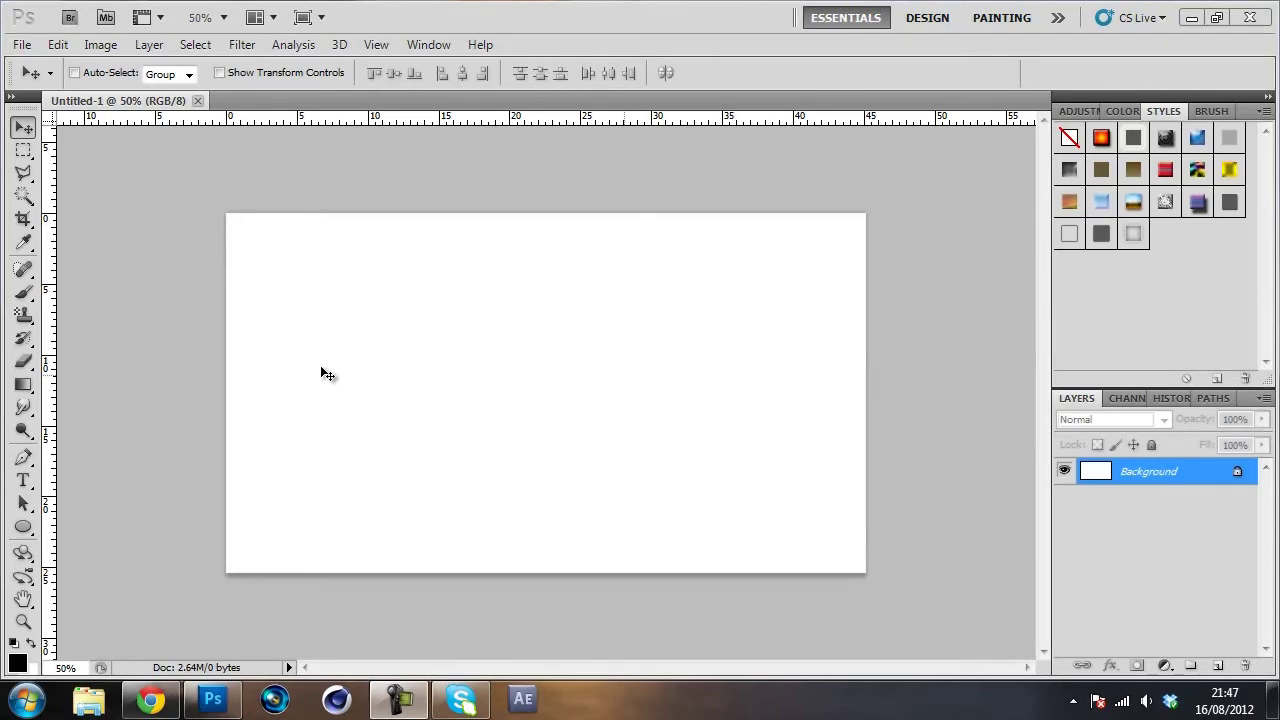
# Type TUTORIAL as a large new text layer and move it toward the canvas centre
pyautogui.click(15, 481)
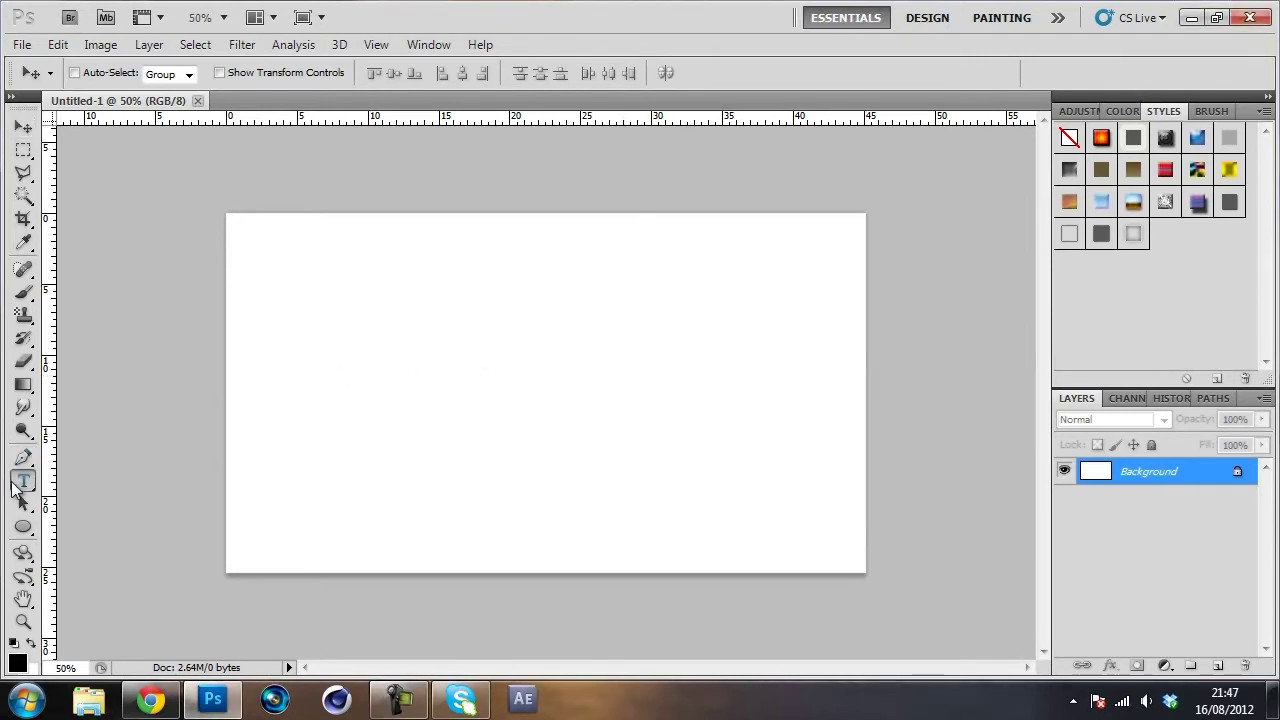
pyautogui.click(300, 349)
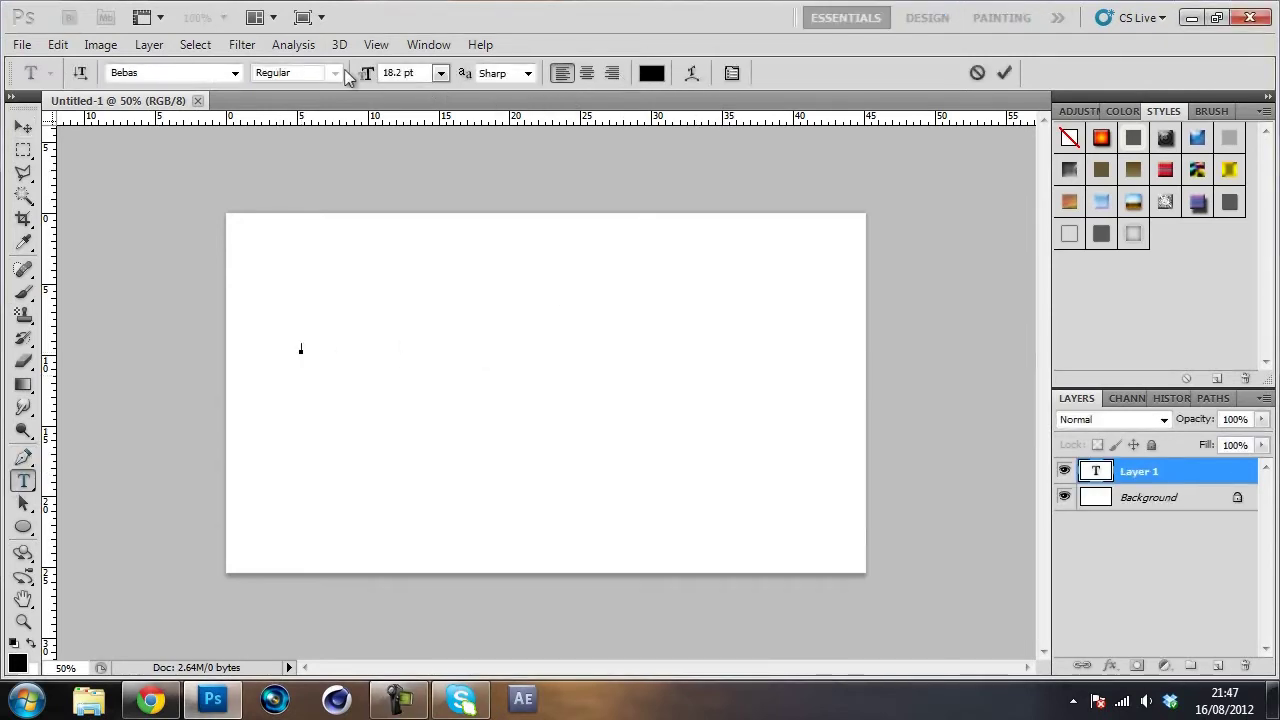
pyautogui.moveTo(367, 74); pyautogui.dragTo(512, 80)
pyautogui.moveTo(367, 74)
pyautogui.mouseDown()
pyautogui.moveTo(426, 84)
pyautogui.moveTo(367, 77)
pyautogui.mouseUp()
pyautogui.click(189, 70)
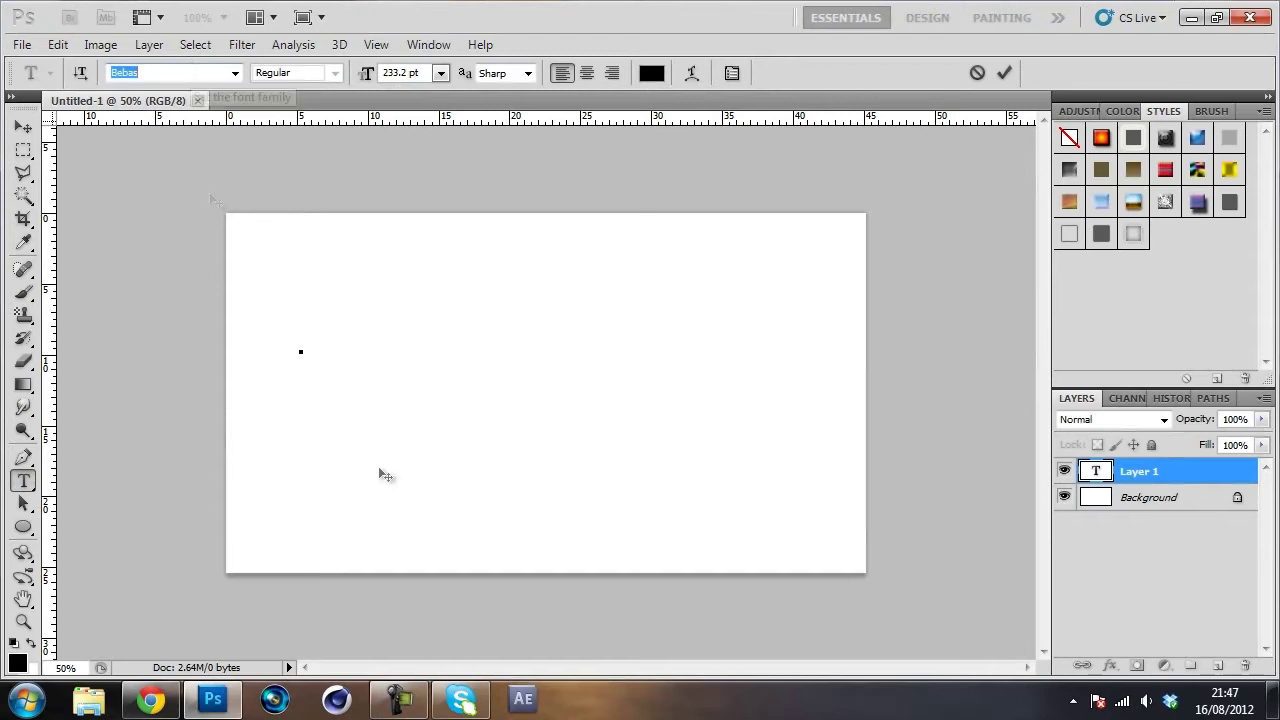
pyautogui.moveTo(321, 347); pyautogui.dragTo(312, 344)
pyautogui.write('T')
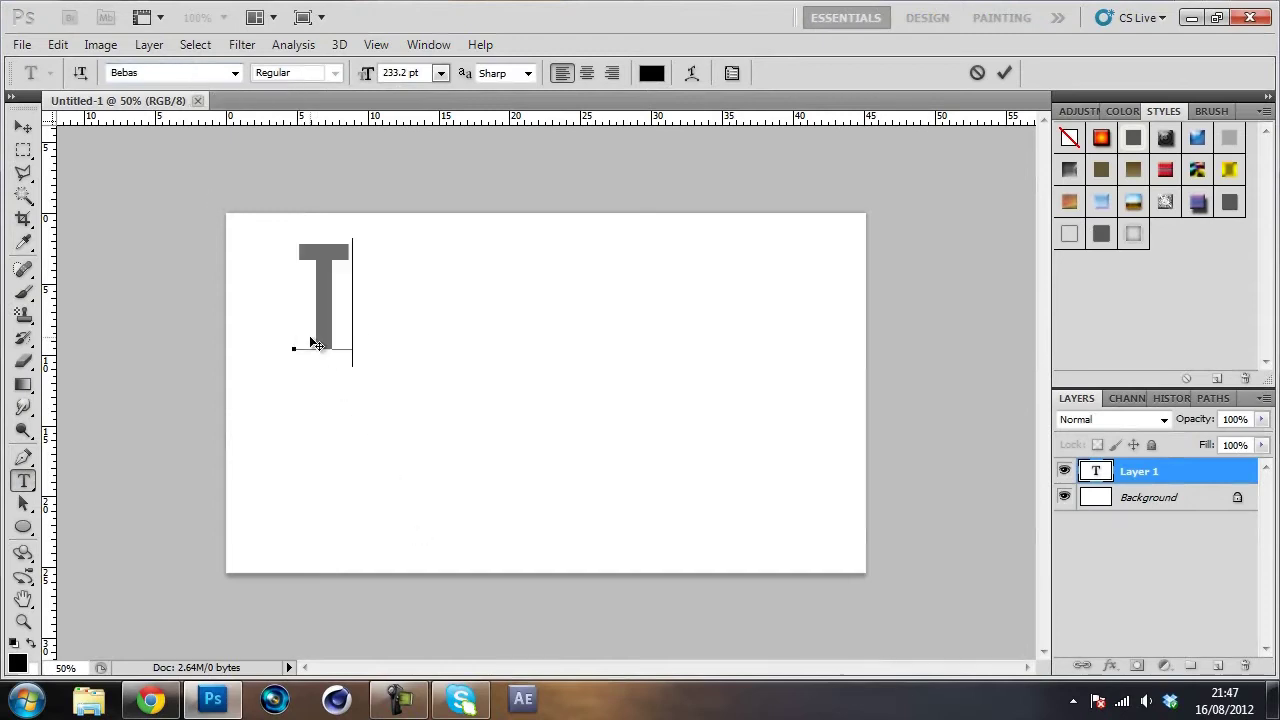
pyautogui.press('BackSpace')
pyautogui.write('TU')
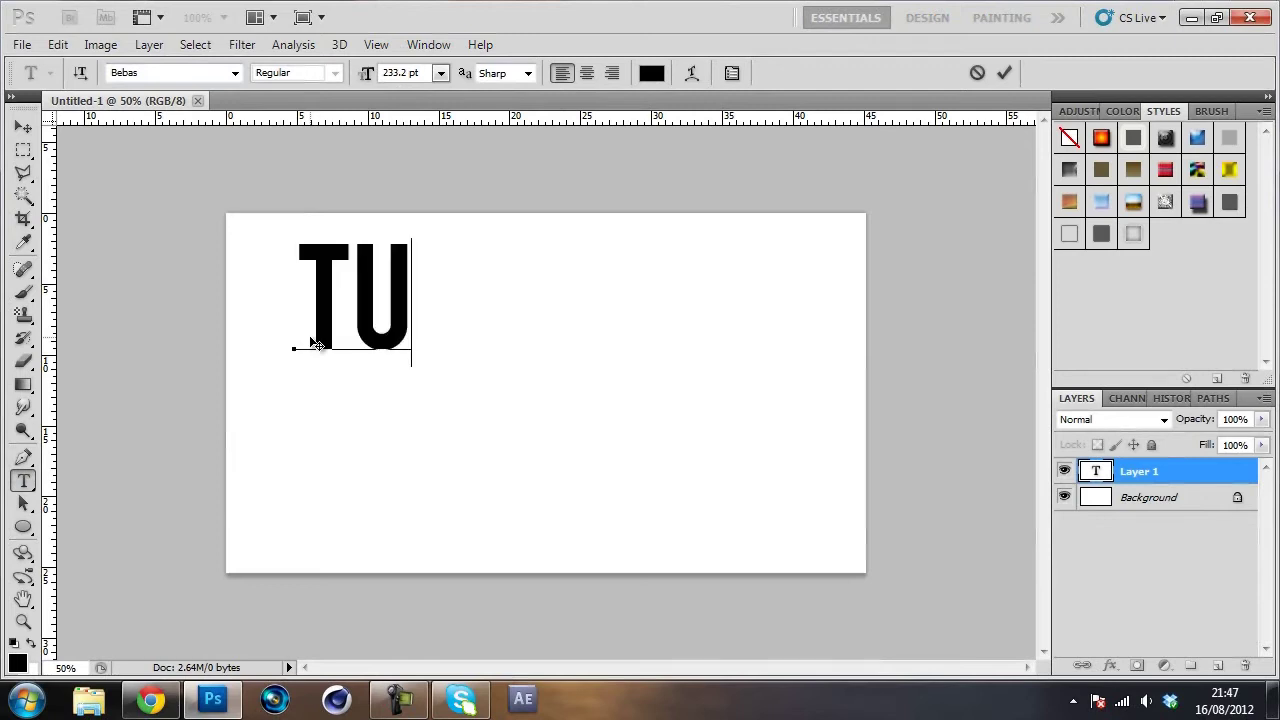
pyautogui.write('TORIAL')
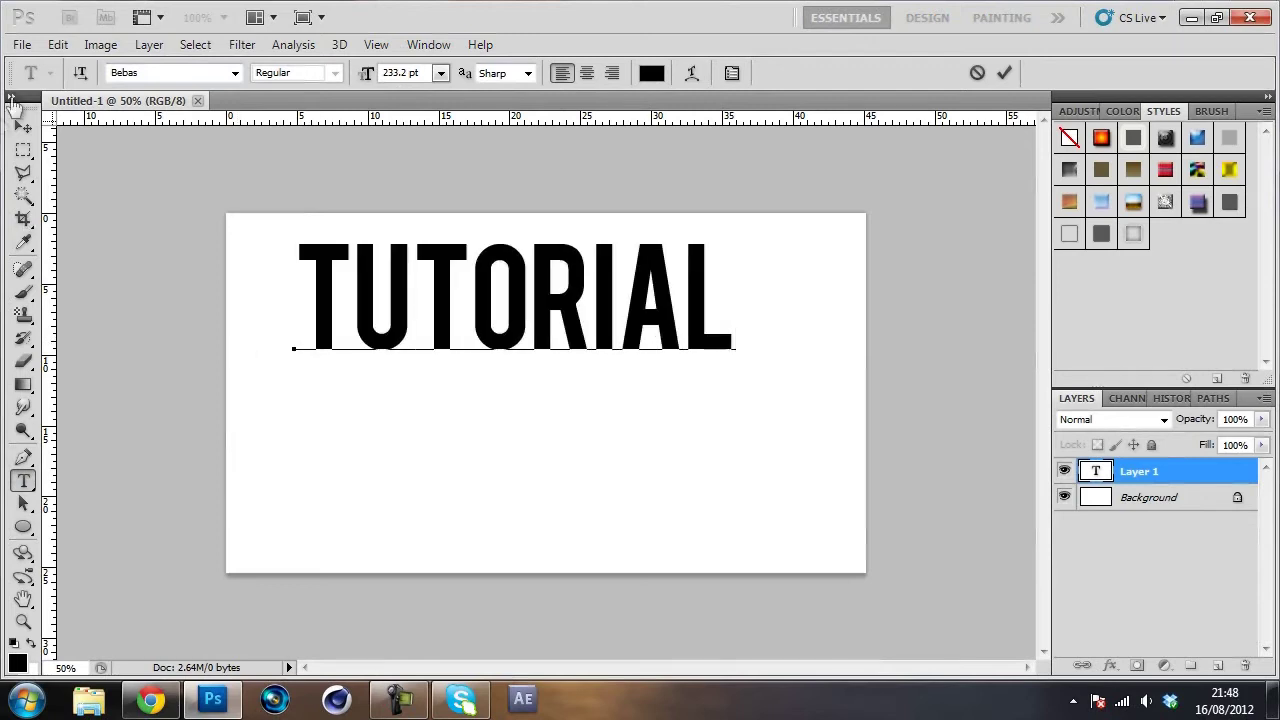
pyautogui.click(23, 127)
pyautogui.moveTo(506, 314); pyautogui.dragTo(649, 391)
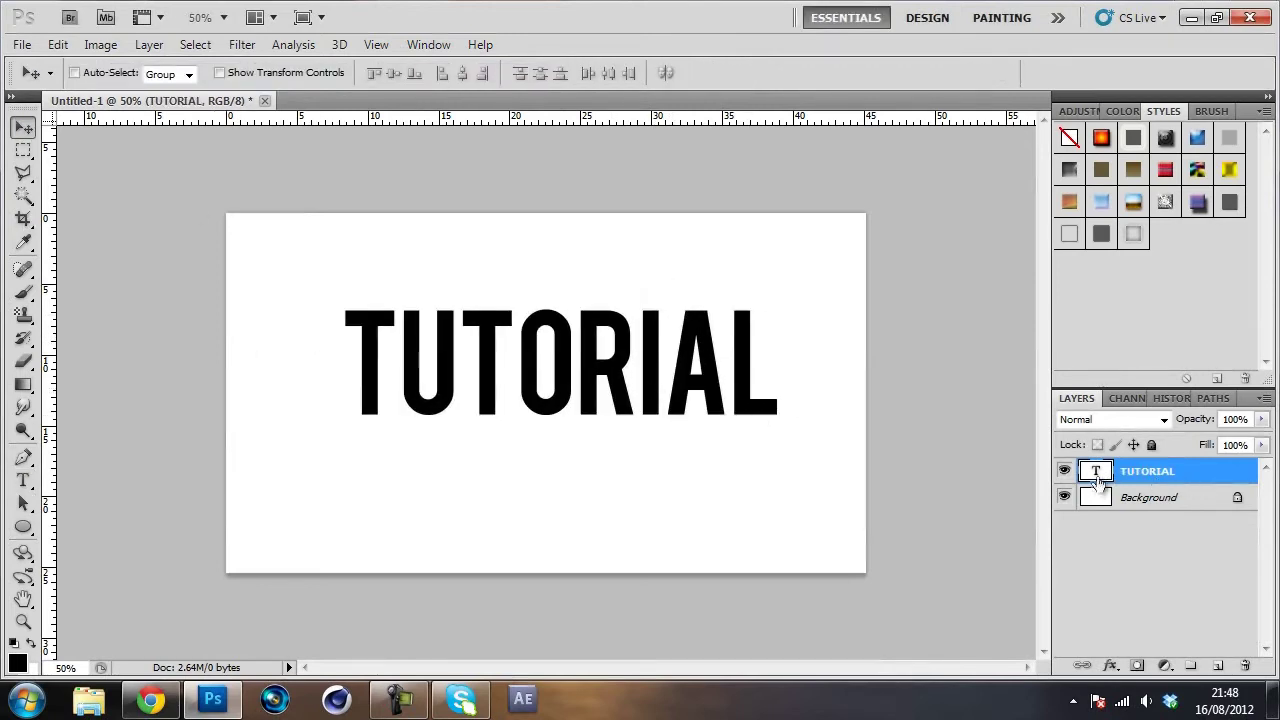
# Change TUTORIAL to Helvetica Bold at 208.2 pt and centre it on the canvas
pyautogui.doubleClick(1095, 471)
pyautogui.click(183, 74)
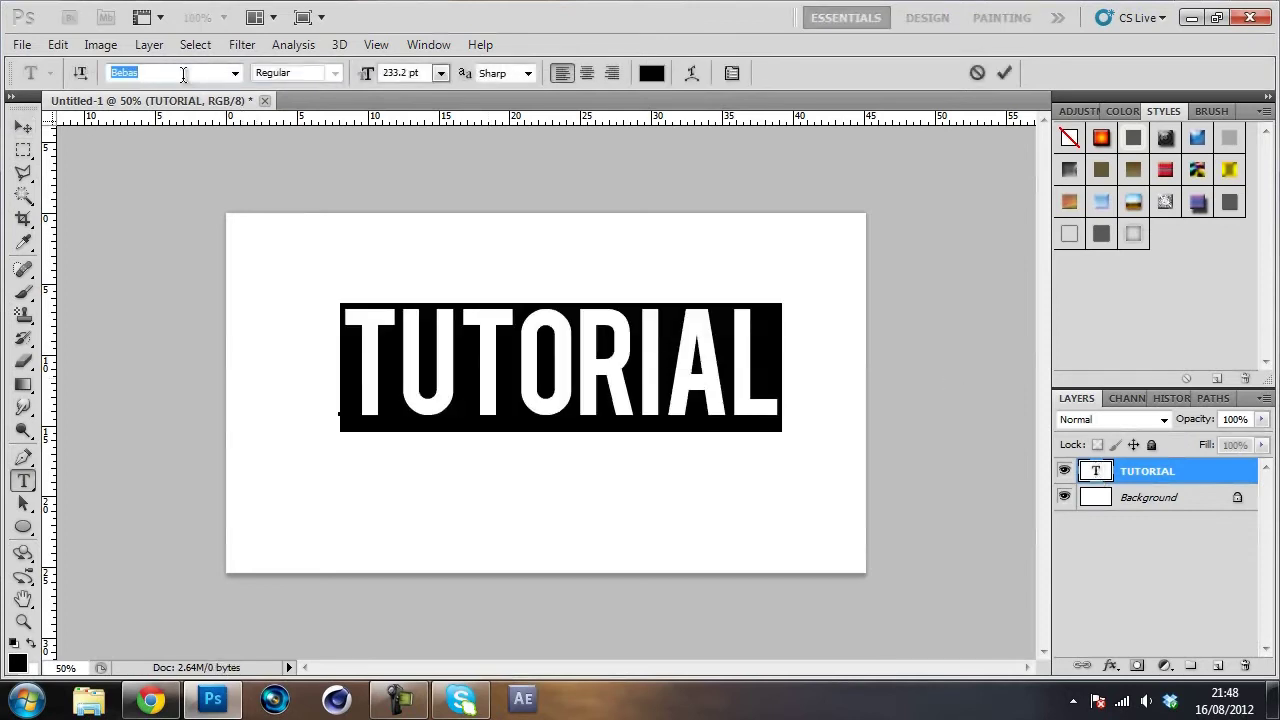
pyautogui.write('Helvetica')
pyautogui.press('Return')
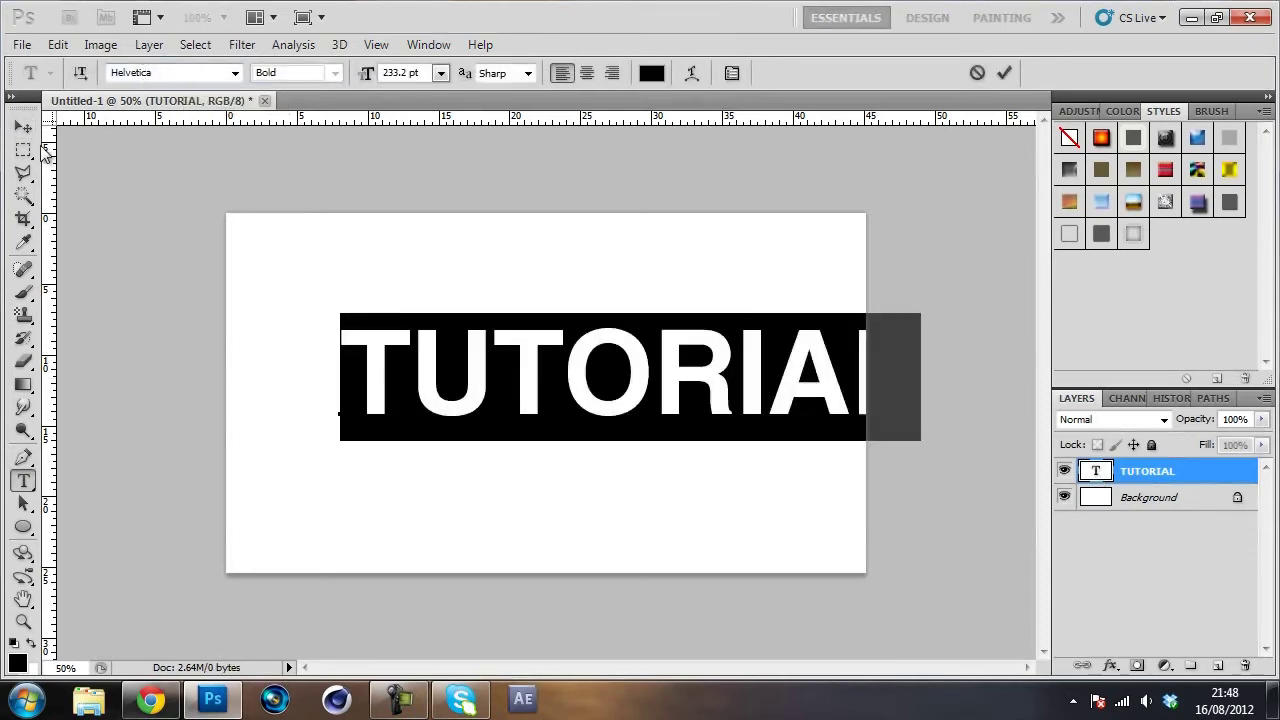
pyautogui.moveTo(372, 74); pyautogui.dragTo(339, 76)
pyautogui.click(23, 127)
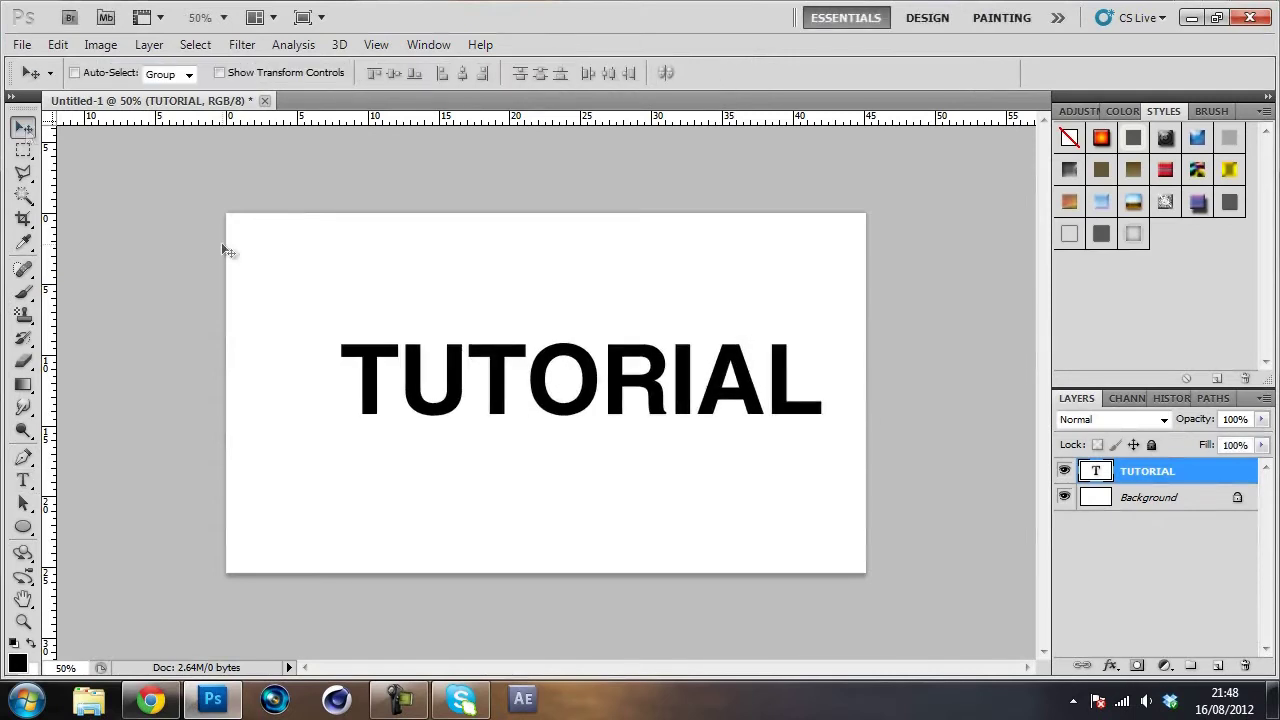
pyautogui.moveTo(758, 416)
pyautogui.mouseDown()
pyautogui.moveTo(686, 414)
pyautogui.moveTo(737, 417)
pyautogui.mouseUp()
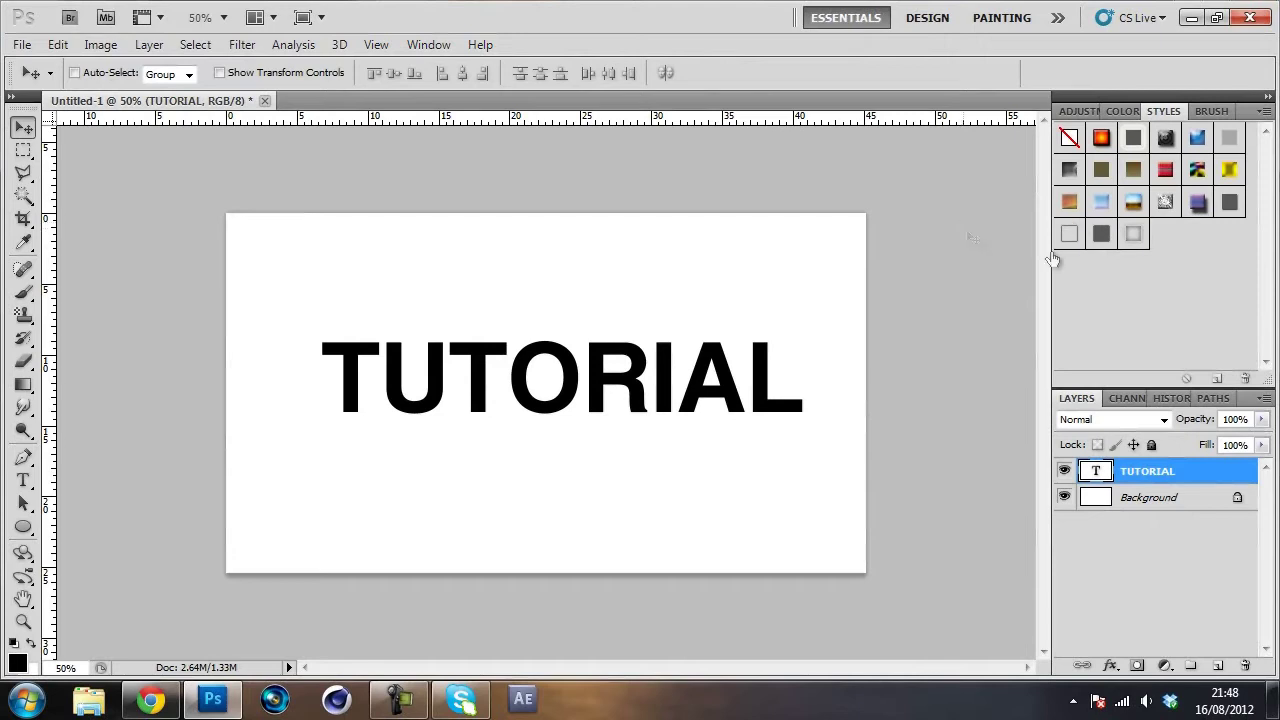
# Apply an outlined Styles preset to TUTORIAL, then clear it back to plain black with No Style
pyautogui.click(1132, 236)
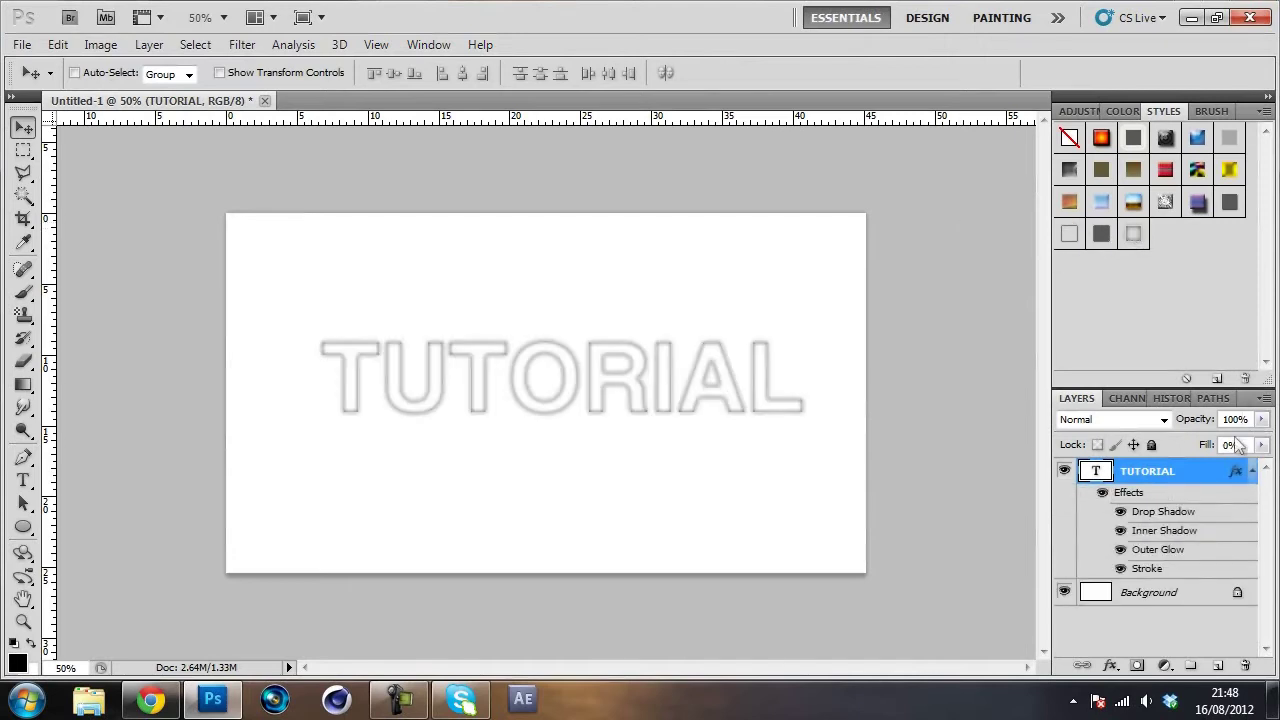
pyautogui.click(1252, 471)
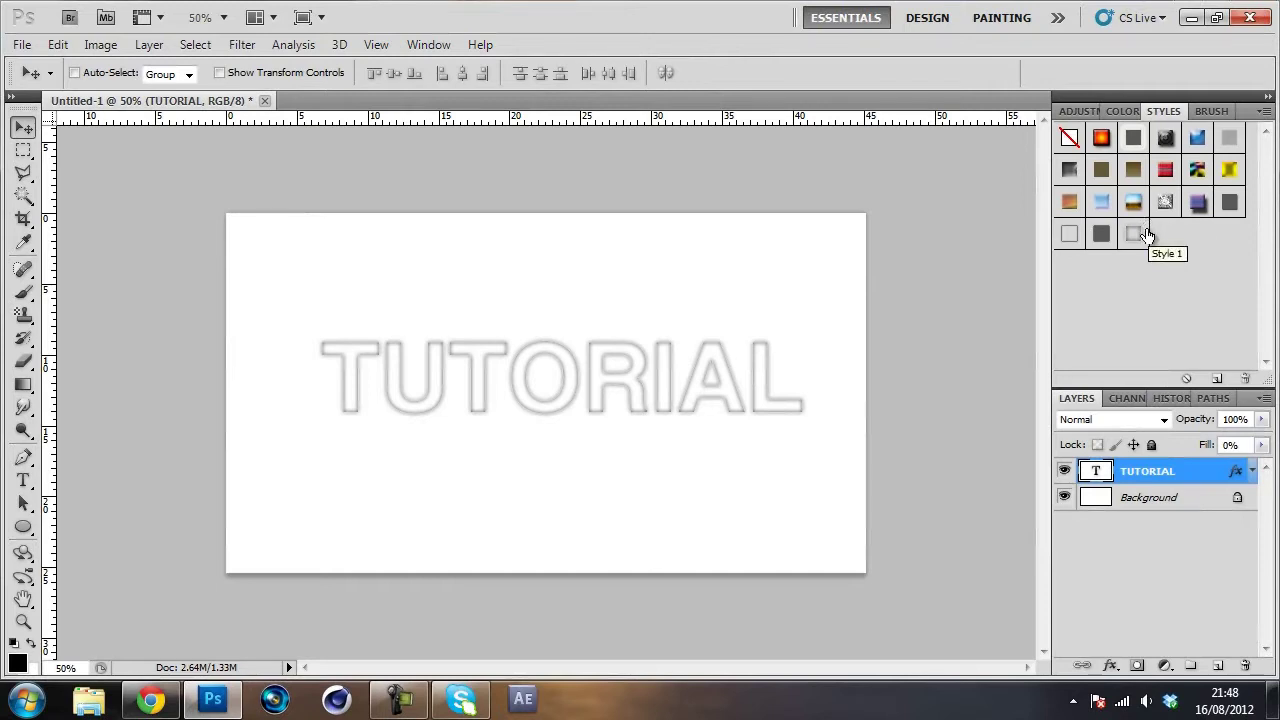
pyautogui.doubleClick(1141, 473)
pyautogui.click(1134, 238)
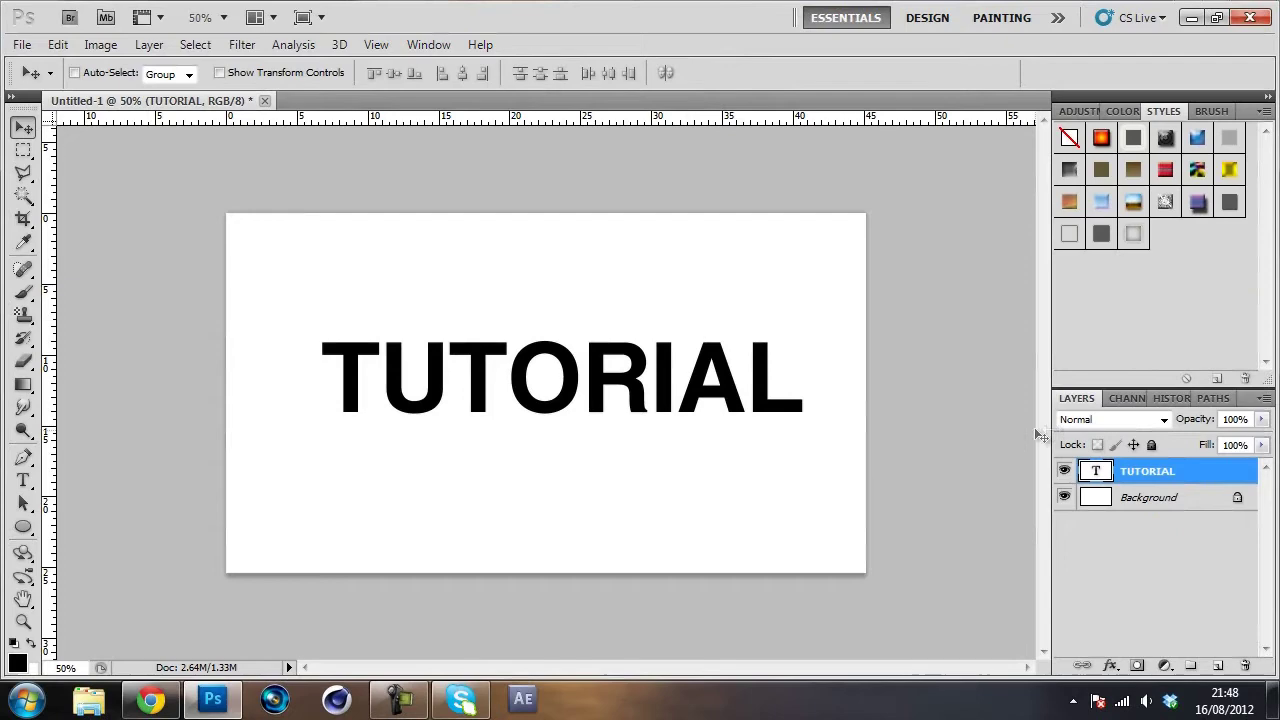
# Open Layer Style for TUTORIAL and add a drop shadow with 6 px size and 1 px distance
pyautogui.doubleClick(1112, 474)
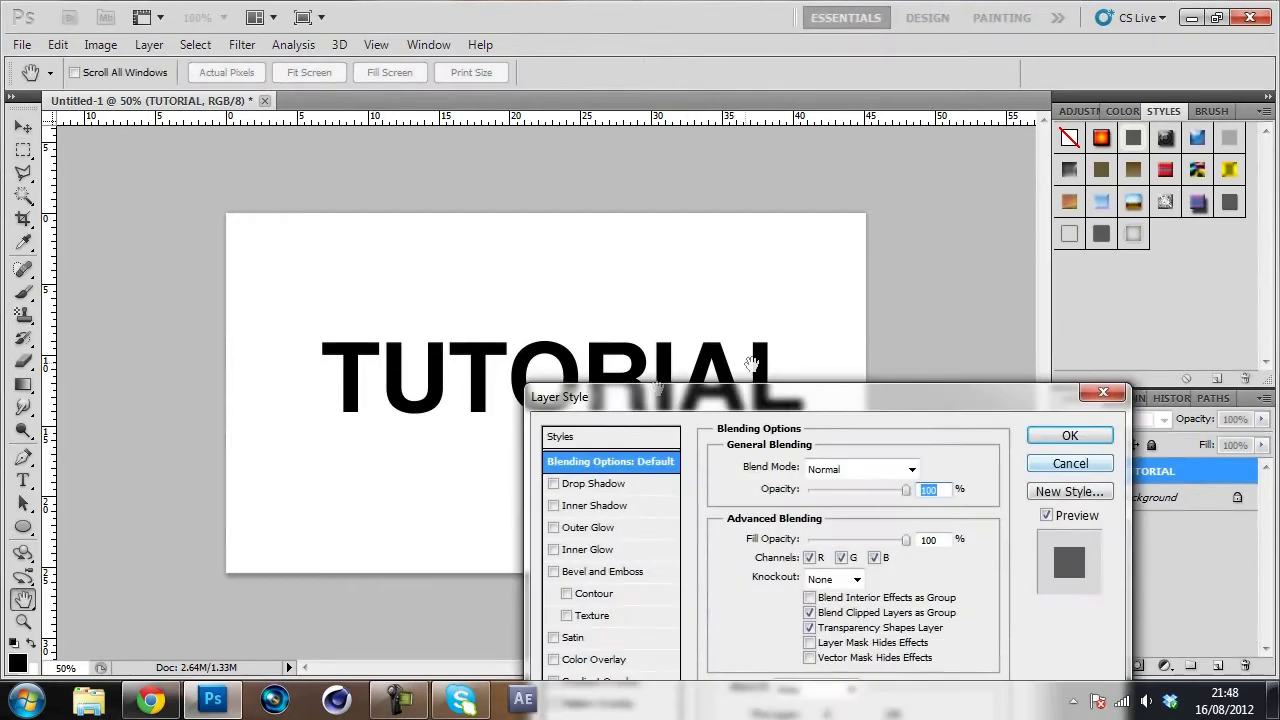
pyautogui.moveTo(858, 398); pyautogui.dragTo(999, 178)
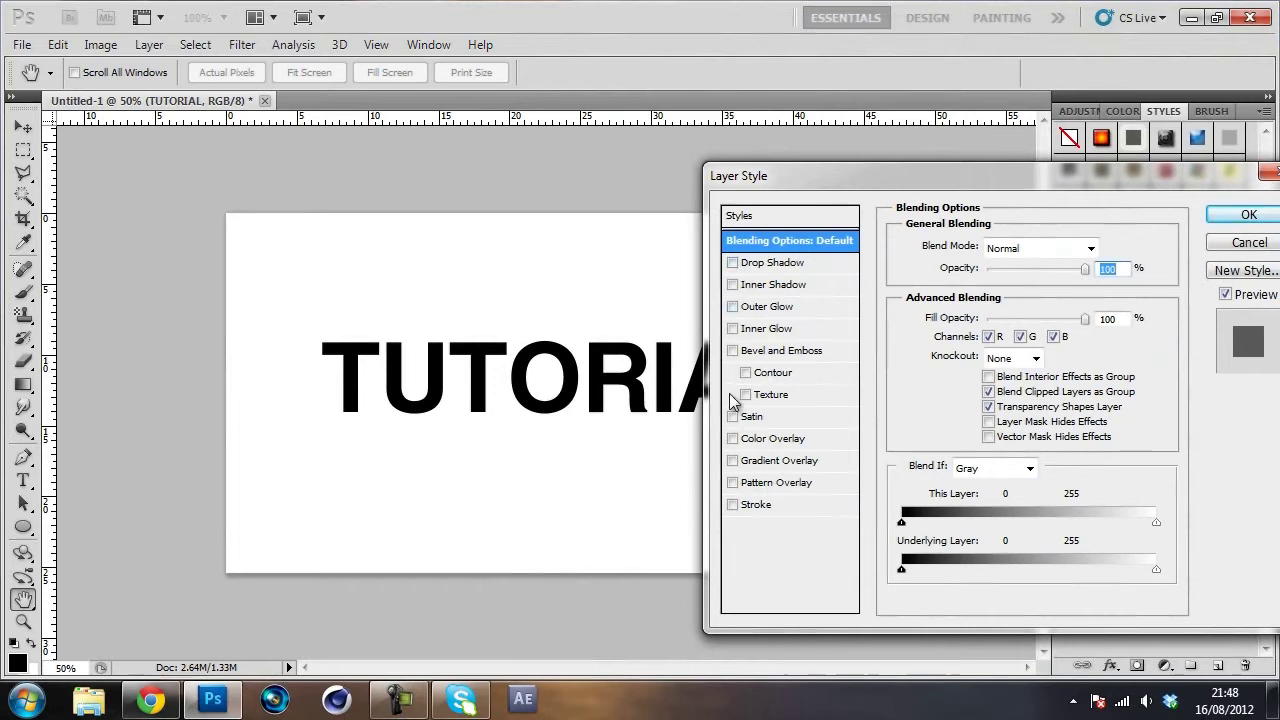
pyautogui.click(733, 264)
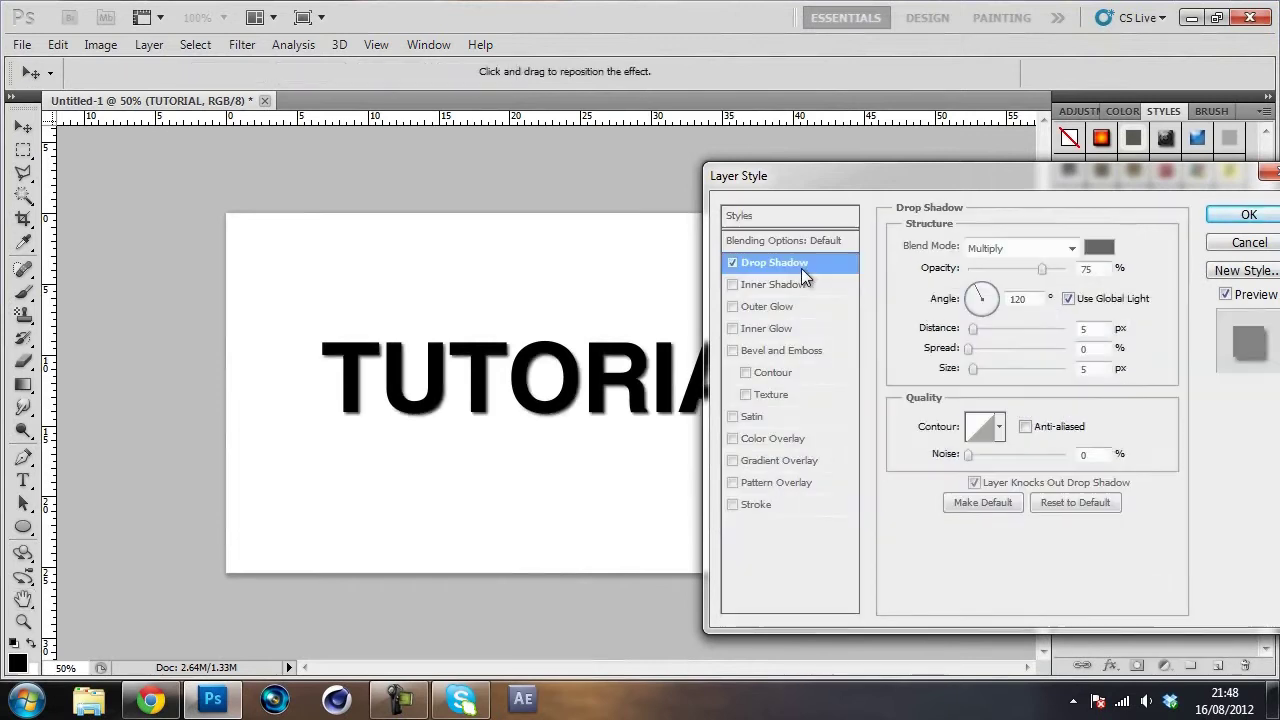
pyautogui.moveTo(974, 327); pyautogui.dragTo(976, 357)
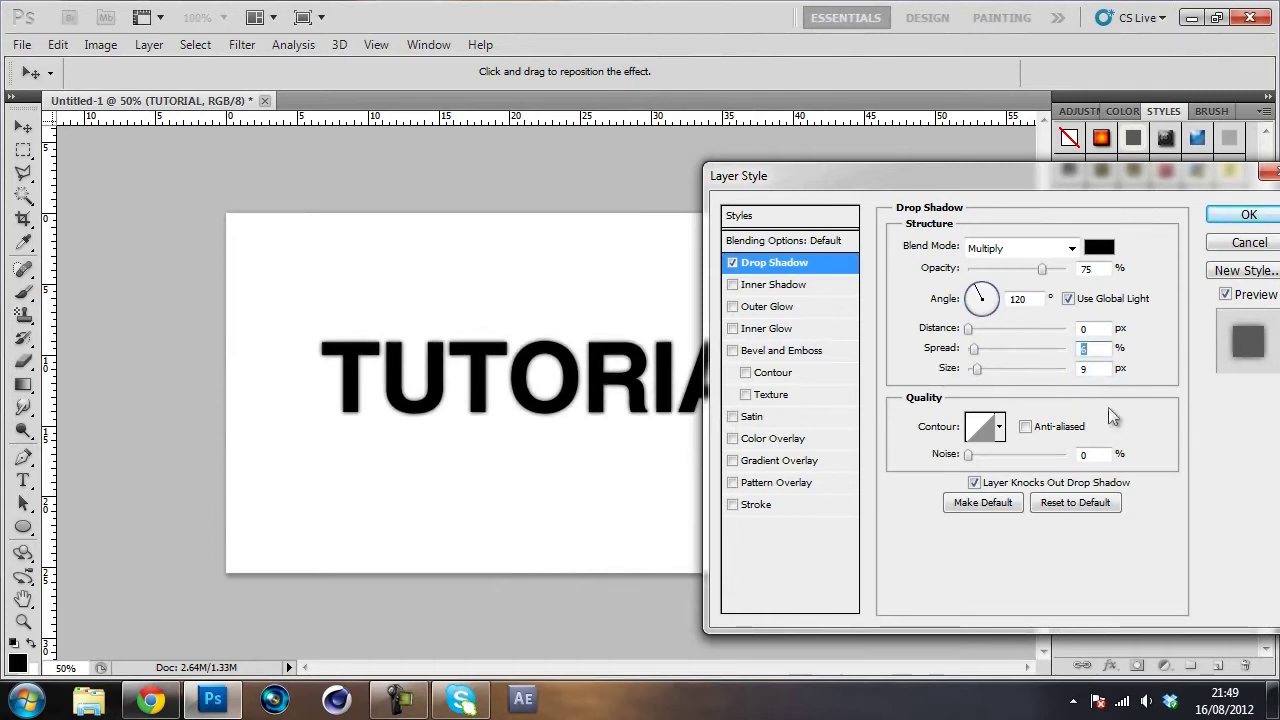
pyautogui.click(1098, 370)
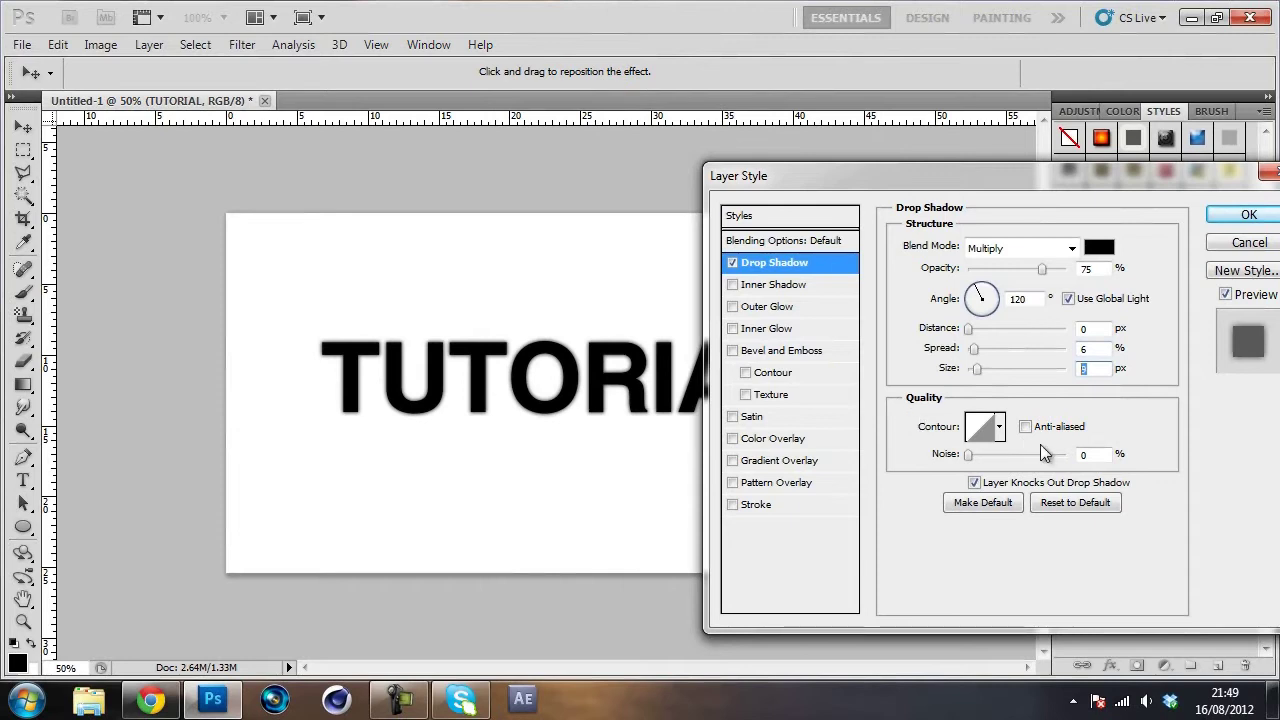
pyautogui.write('6')
pyautogui.click(1097, 330)
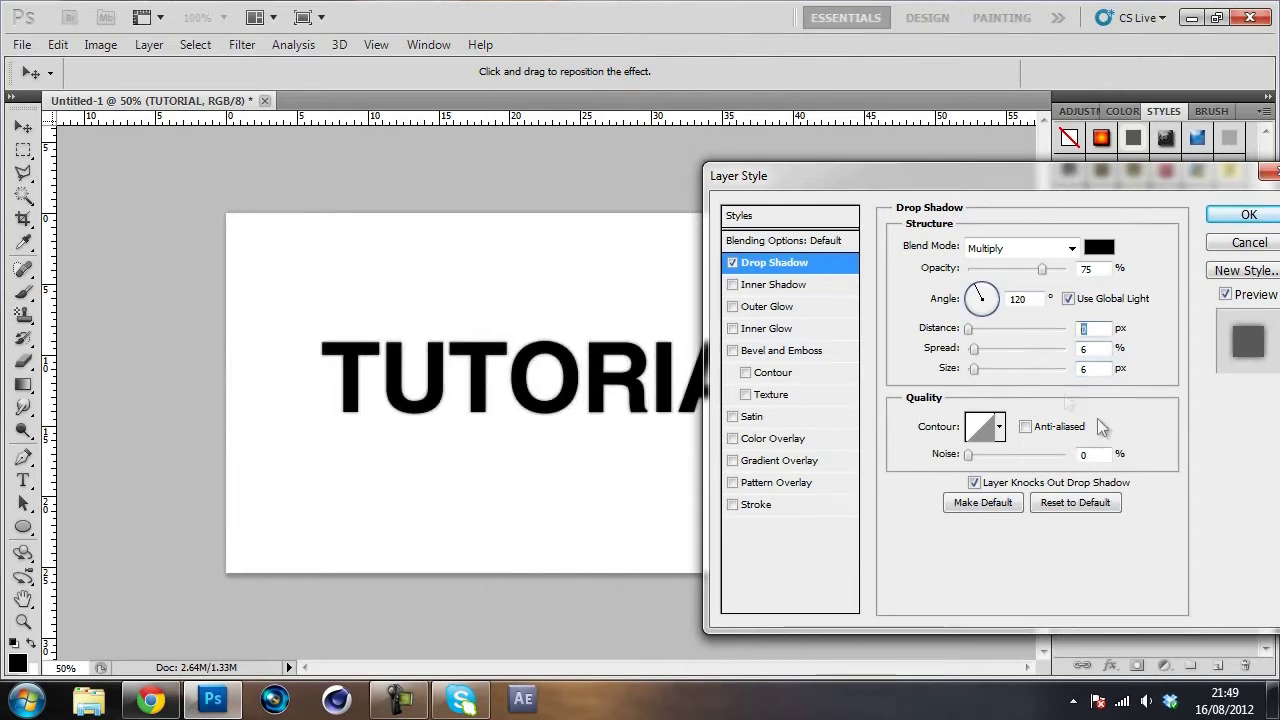
pyautogui.write('1')
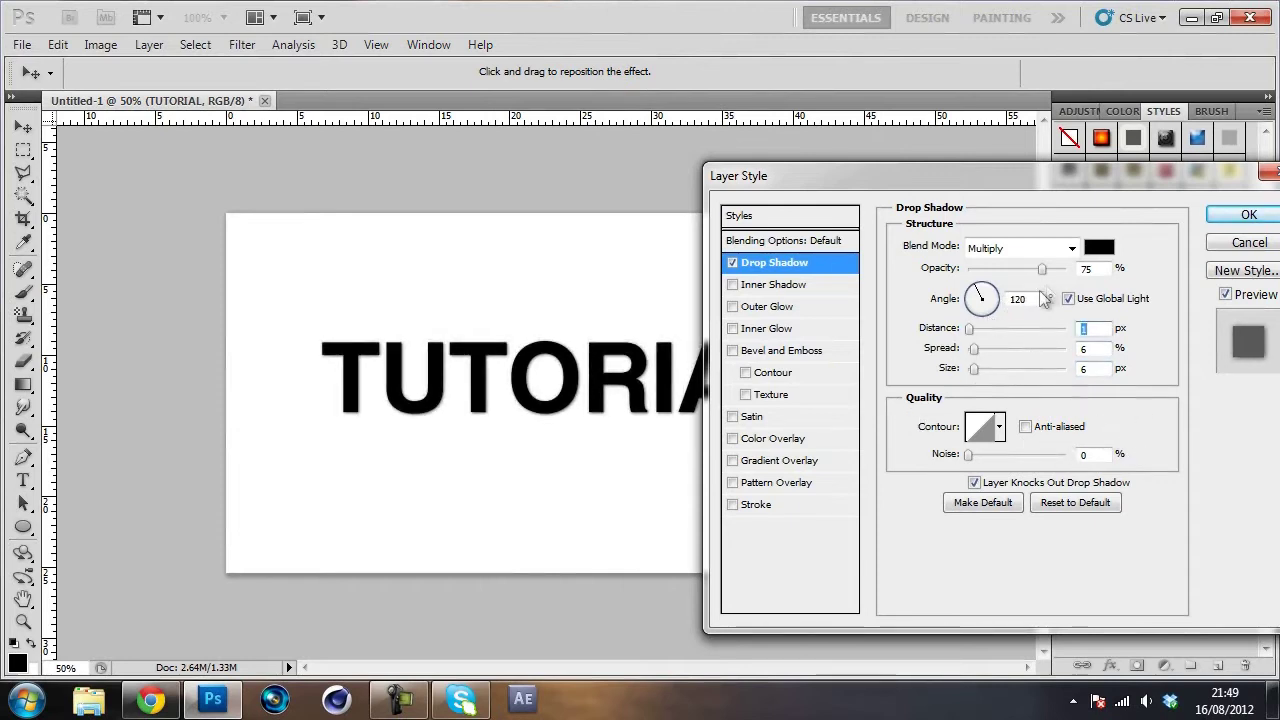
# Set the drop shadow angle to 90° without global light, keeping Multiply blend mode
pyautogui.hotkey('shift', 'Tab')
pyautogui.write('90')
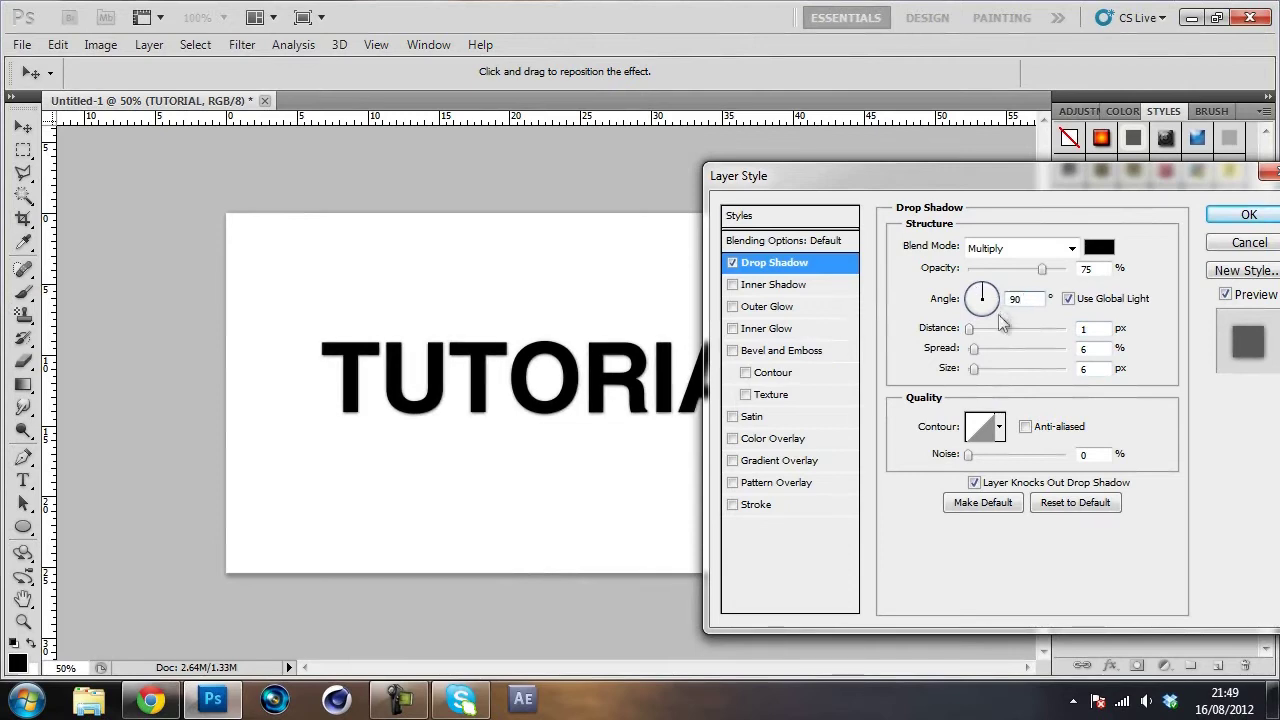
pyautogui.click(1068, 299)
pyautogui.write('90')
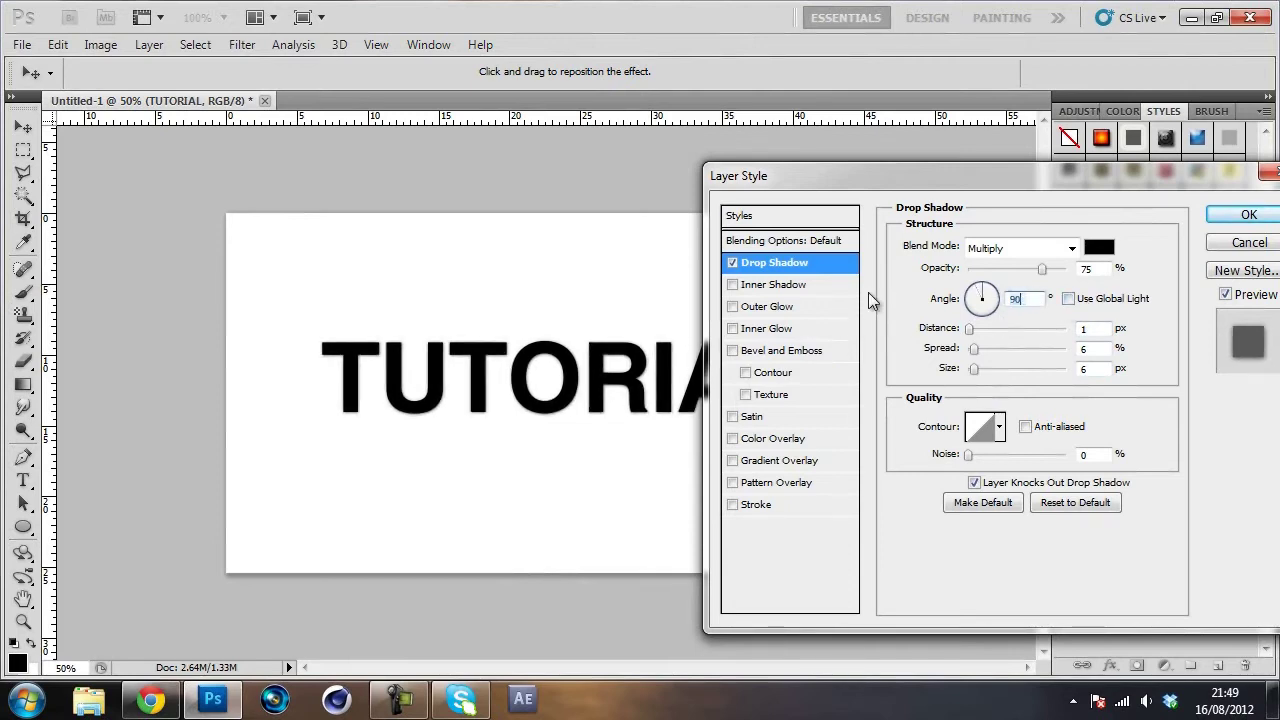
pyautogui.click(1020, 248)
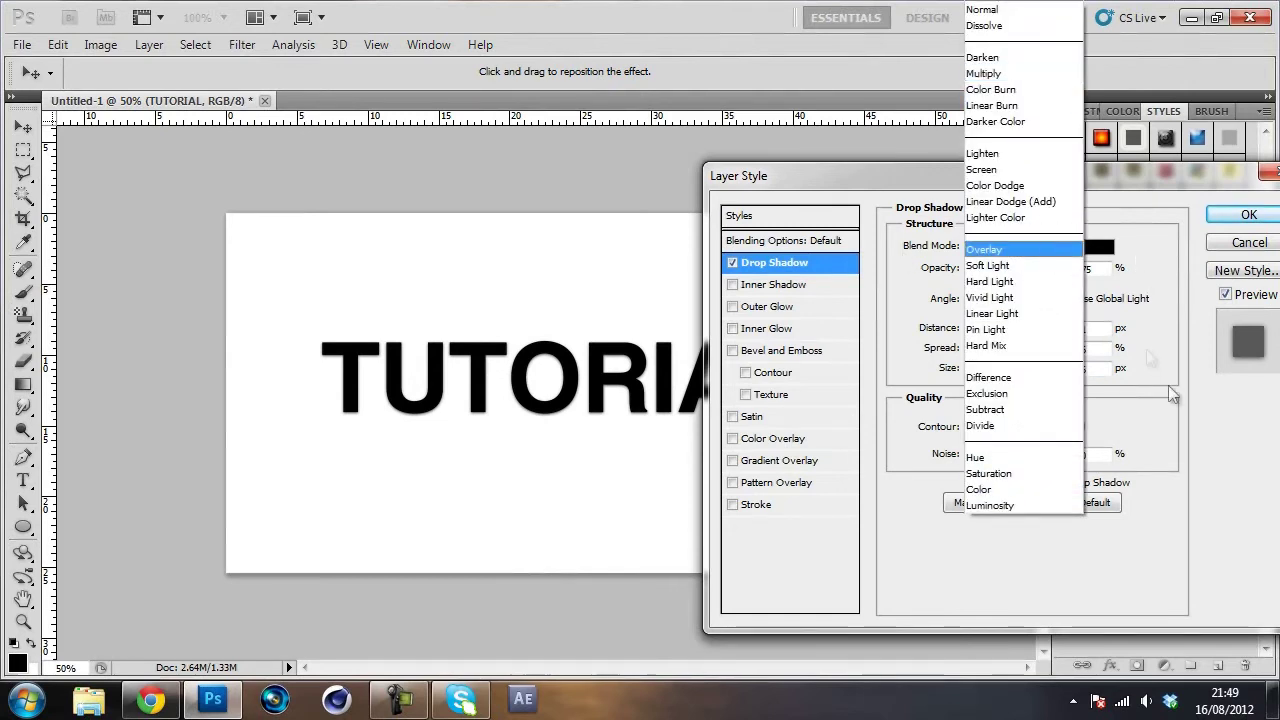
pyautogui.click(1163, 419)
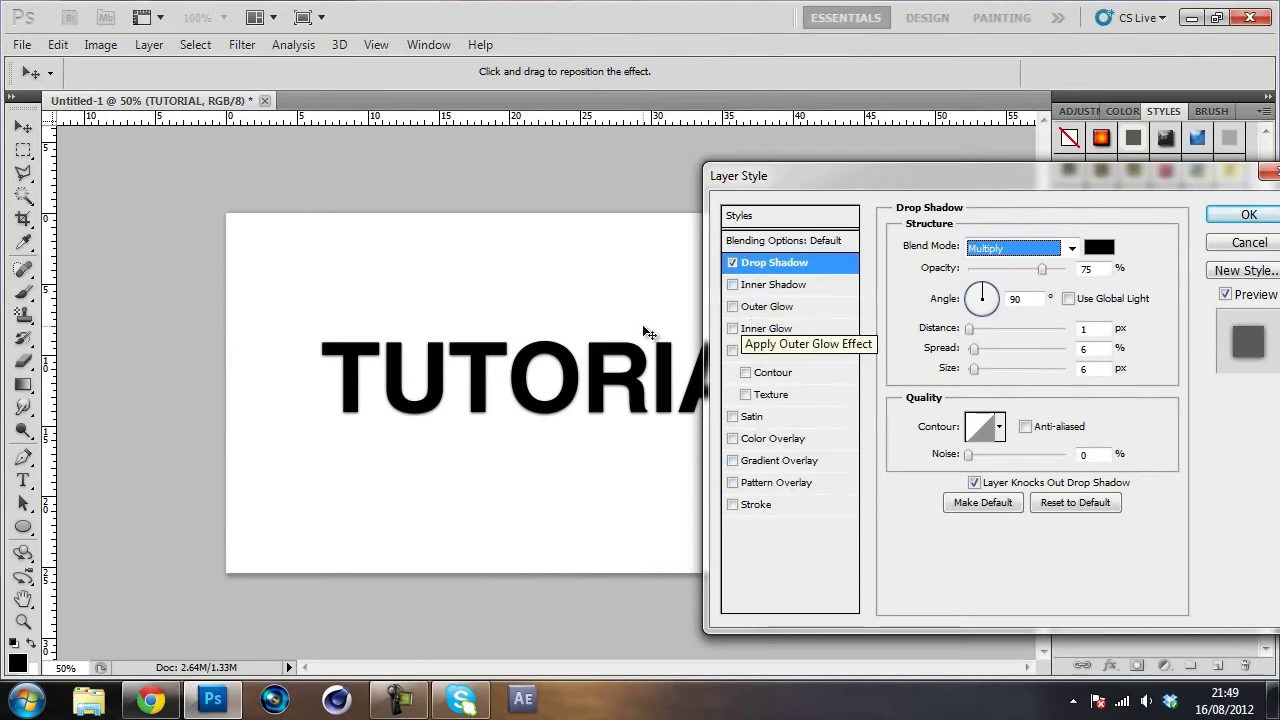
# Add a gradient overlay to TUTORIAL, trying and discarding the Dark Blood Red preset
pyautogui.click(781, 466)
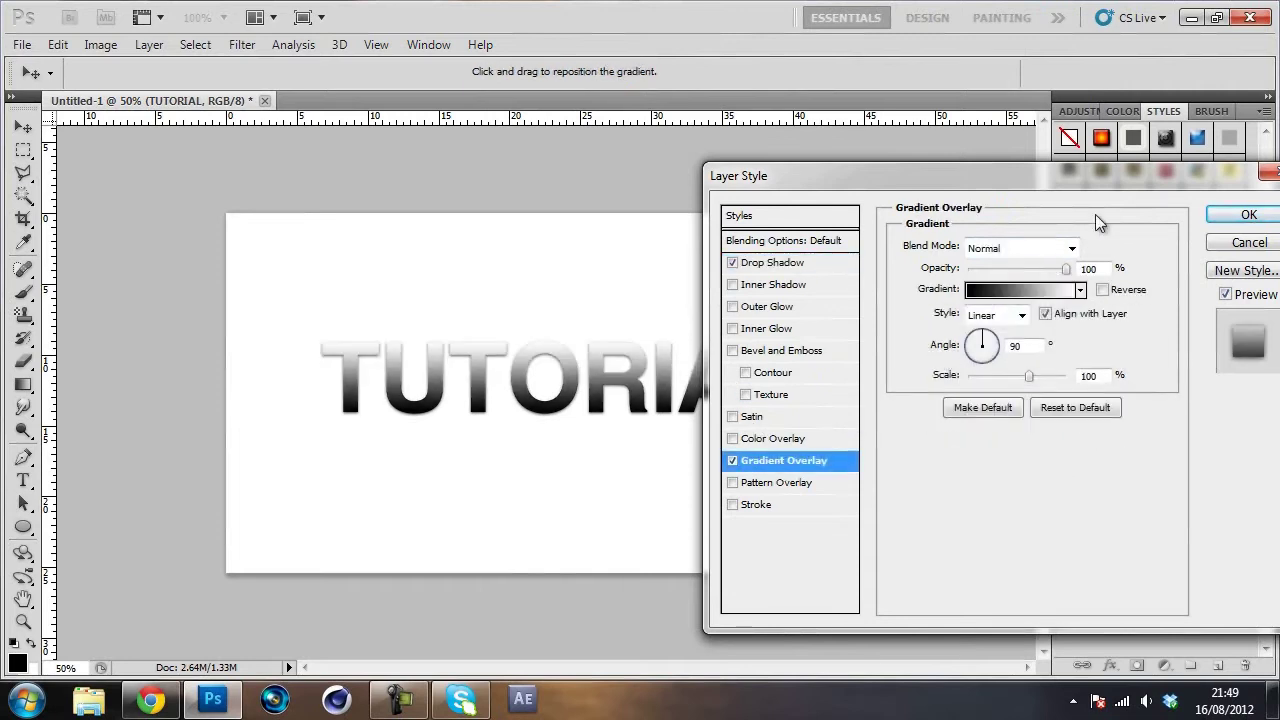
pyautogui.click(1035, 290)
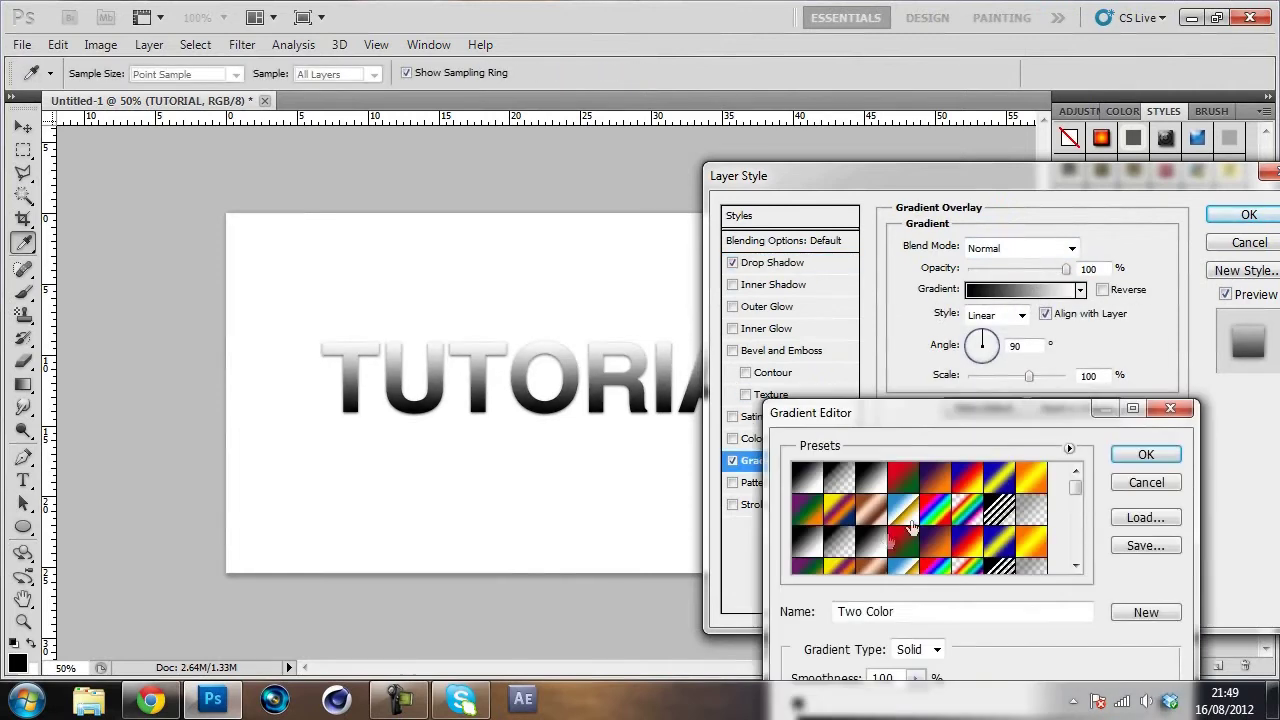
pyautogui.moveTo(1042, 404); pyautogui.dragTo(1052, 219)
pyautogui.moveTo(1079, 286); pyautogui.dragTo(1080, 310)
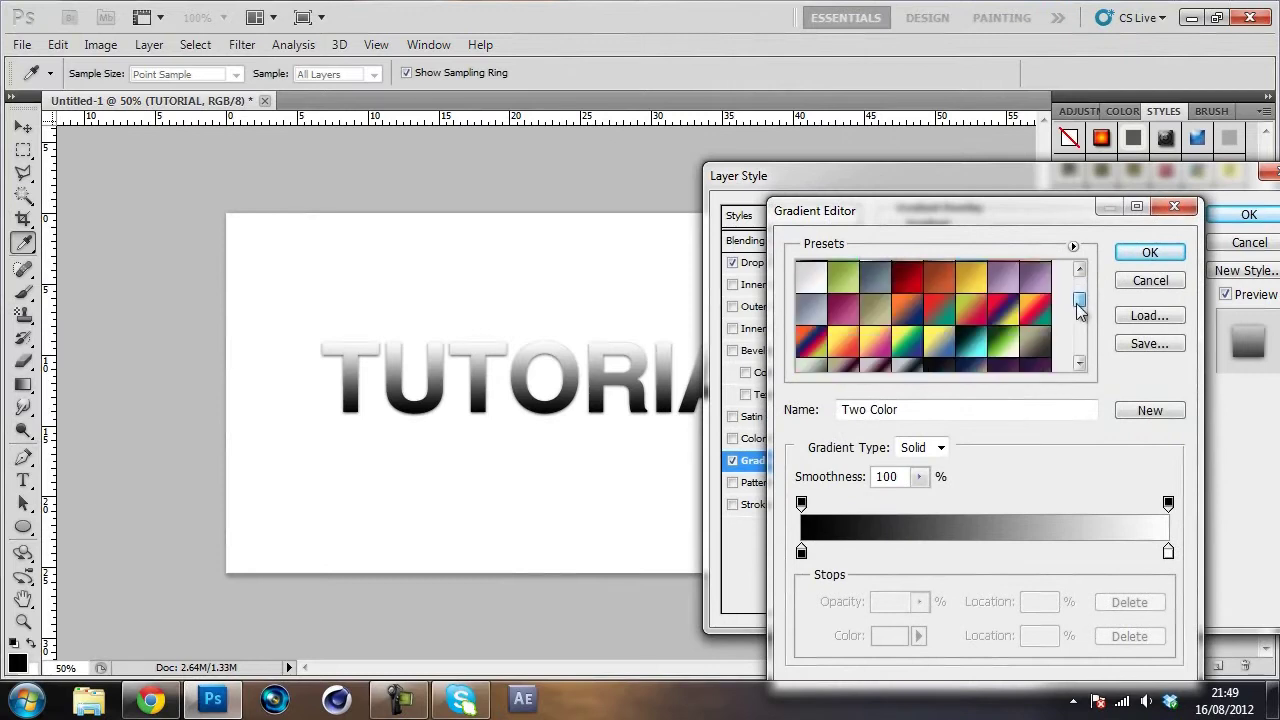
pyautogui.click(907, 280)
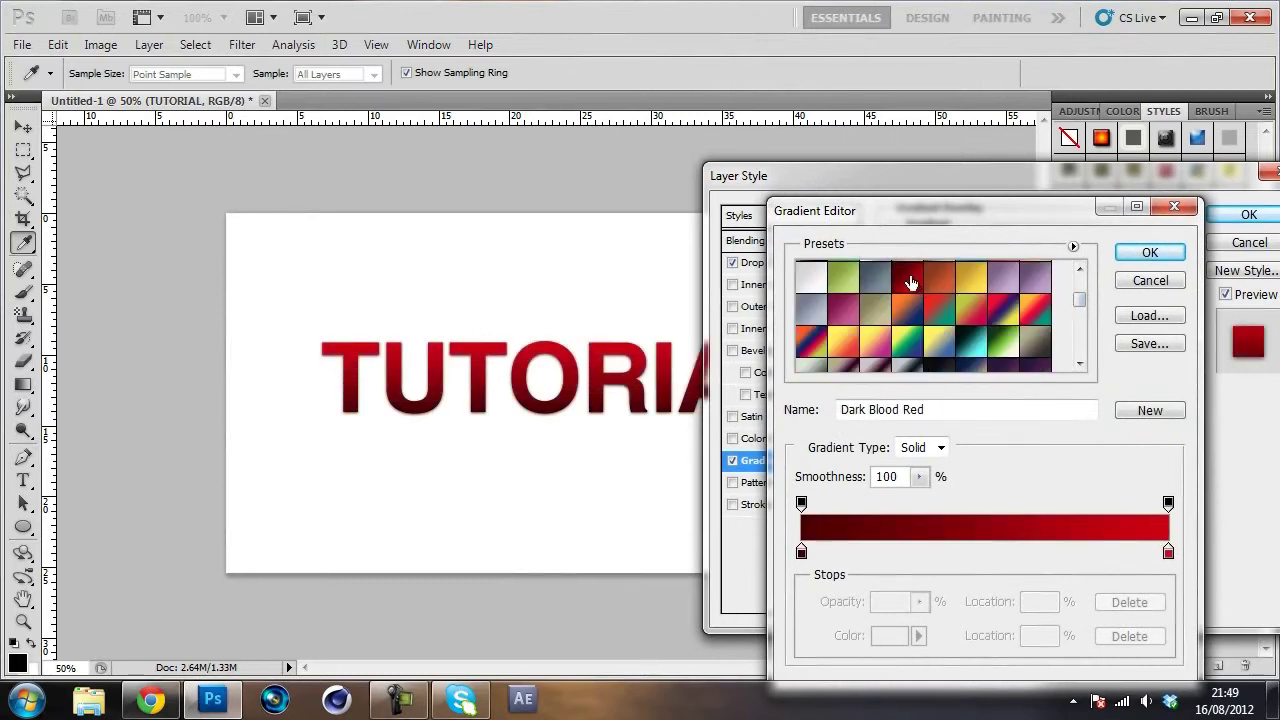
pyautogui.click(1140, 284)
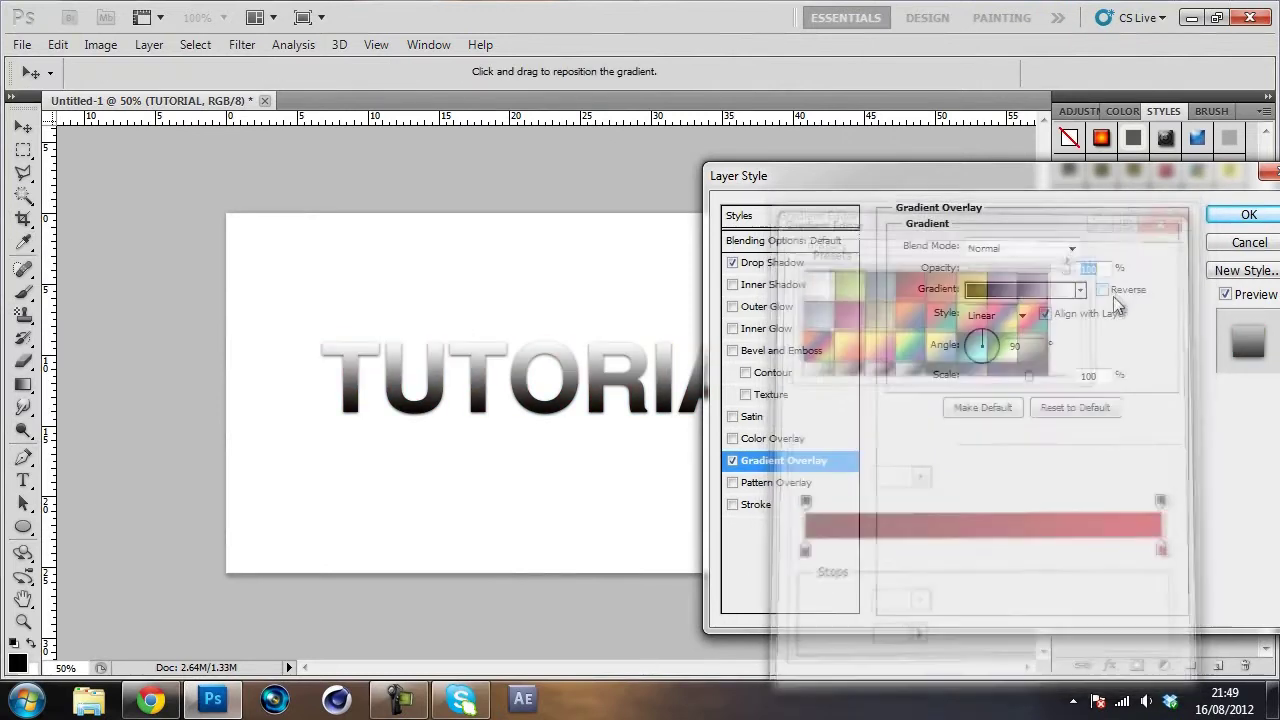
pyautogui.click(1015, 289)
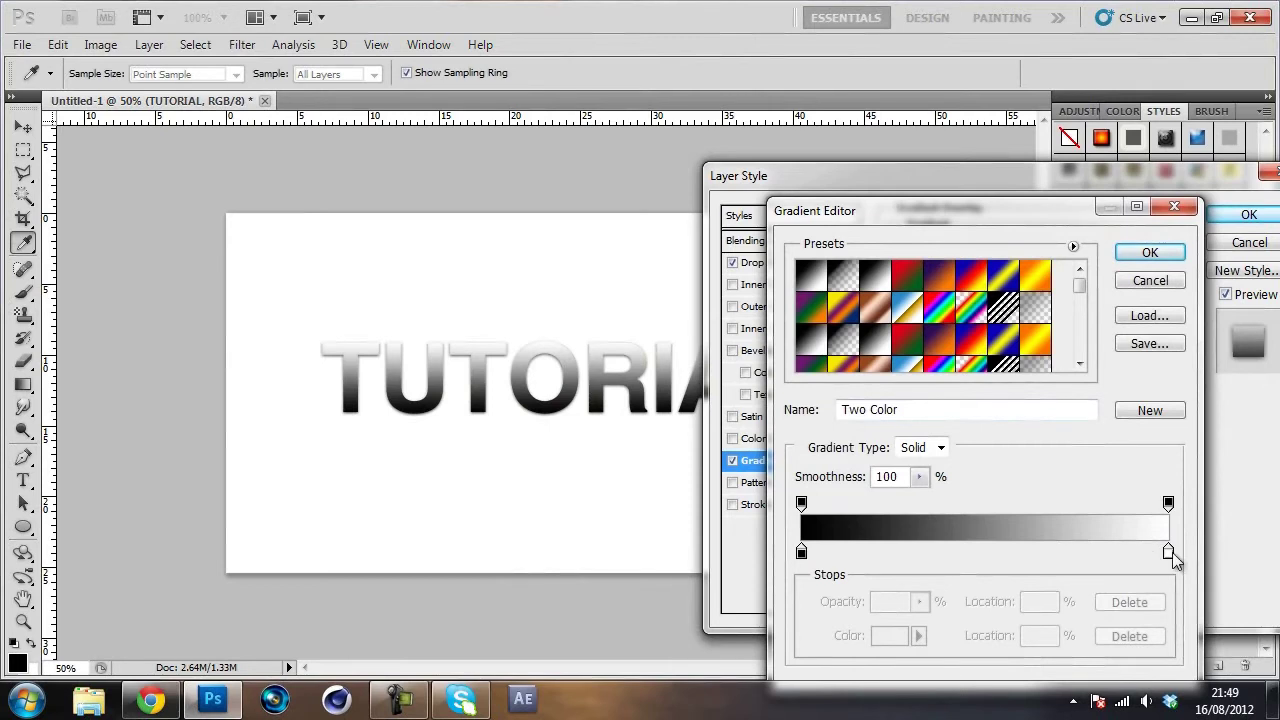
# Set the gradient stops to light grey #eaeaea on the right and mid grey #858585 on the left
pyautogui.click(1168, 552)
pyautogui.doubleClick(1168, 552)
pyautogui.moveTo(837, 423)
pyautogui.mouseDown()
pyautogui.moveTo(728, 329)
pyautogui.moveTo(657, 318)
pyautogui.mouseUp()
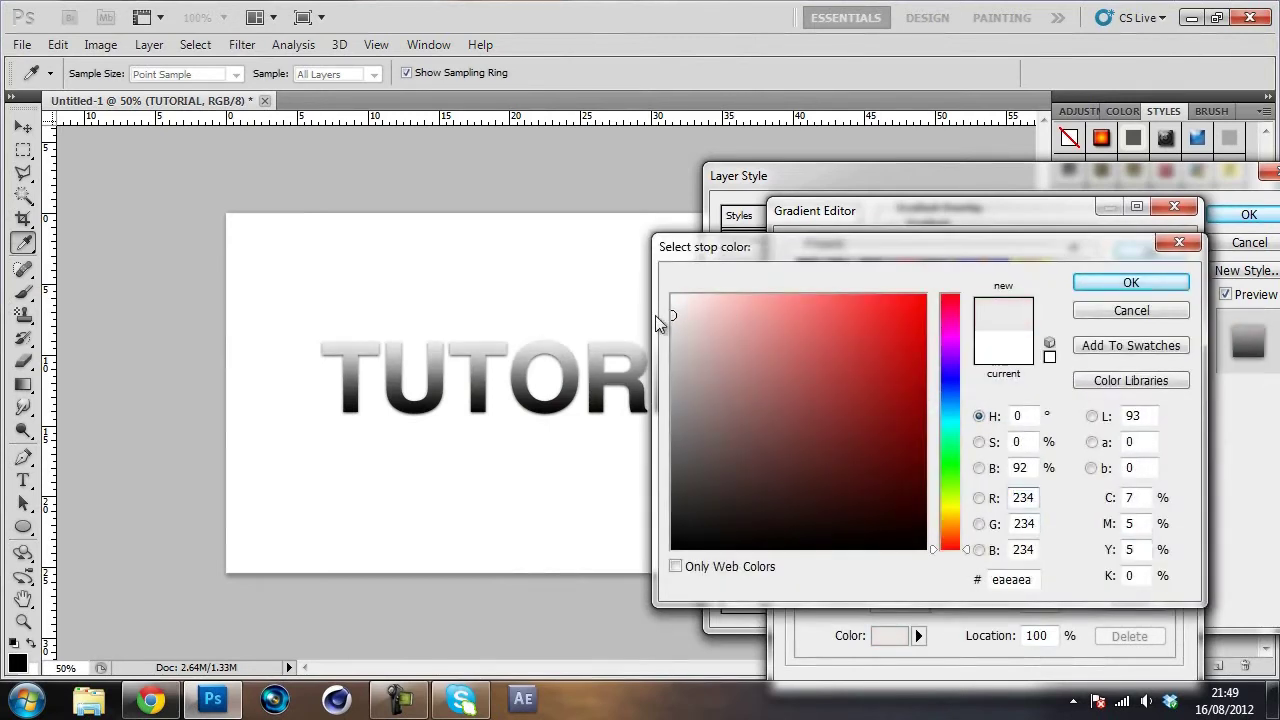
pyautogui.click(1131, 283)
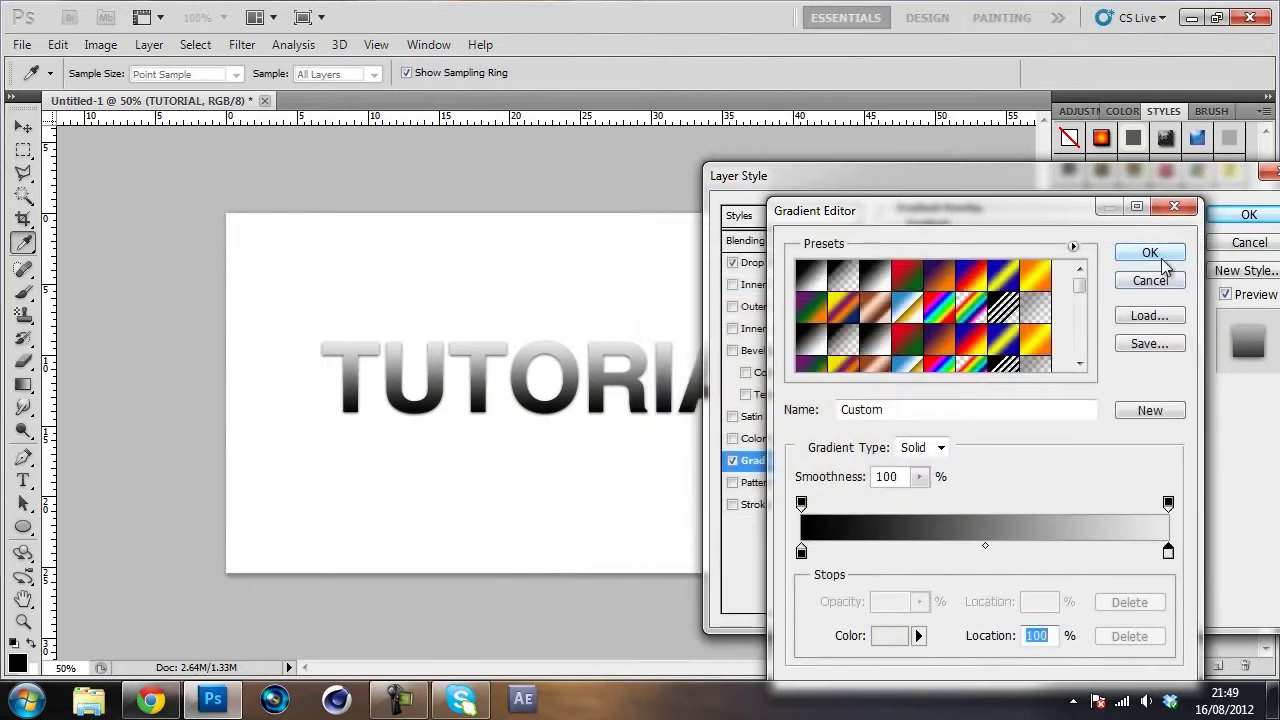
pyautogui.doubleClick(801, 553)
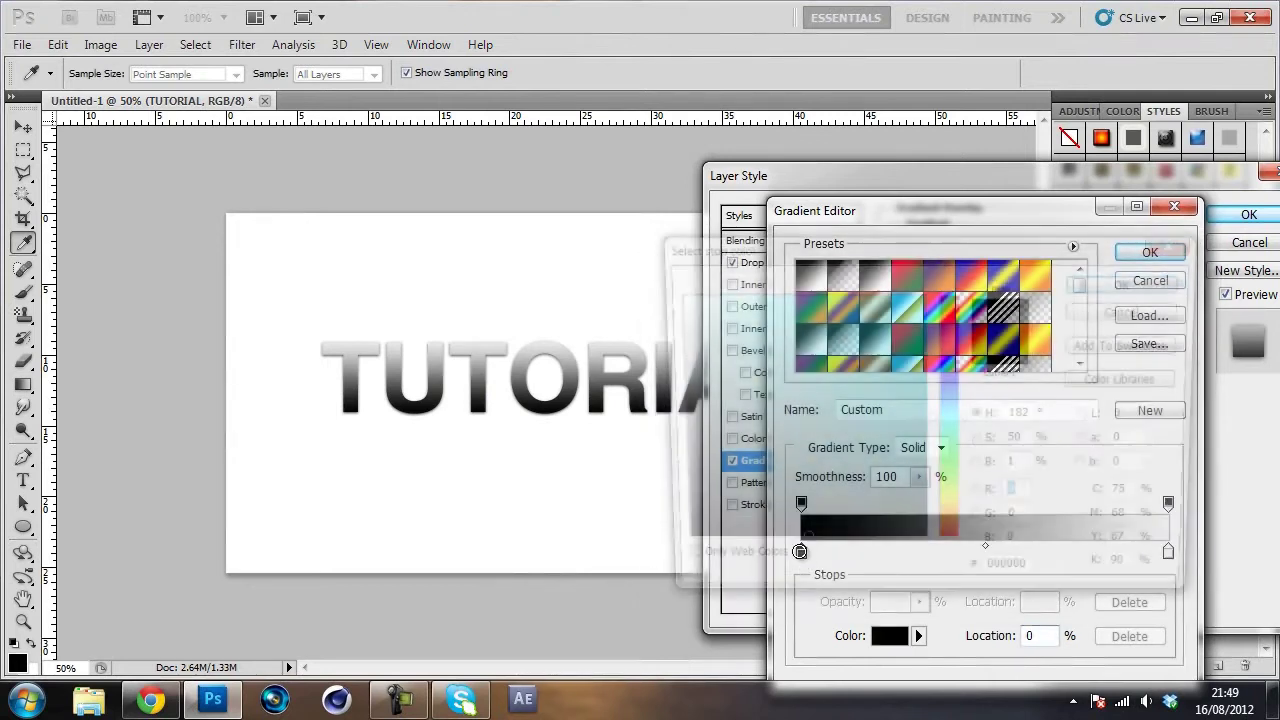
pyautogui.moveTo(800, 511)
pyautogui.mouseDown()
pyautogui.moveTo(668, 462)
pyautogui.moveTo(670, 416)
pyautogui.mouseUp()
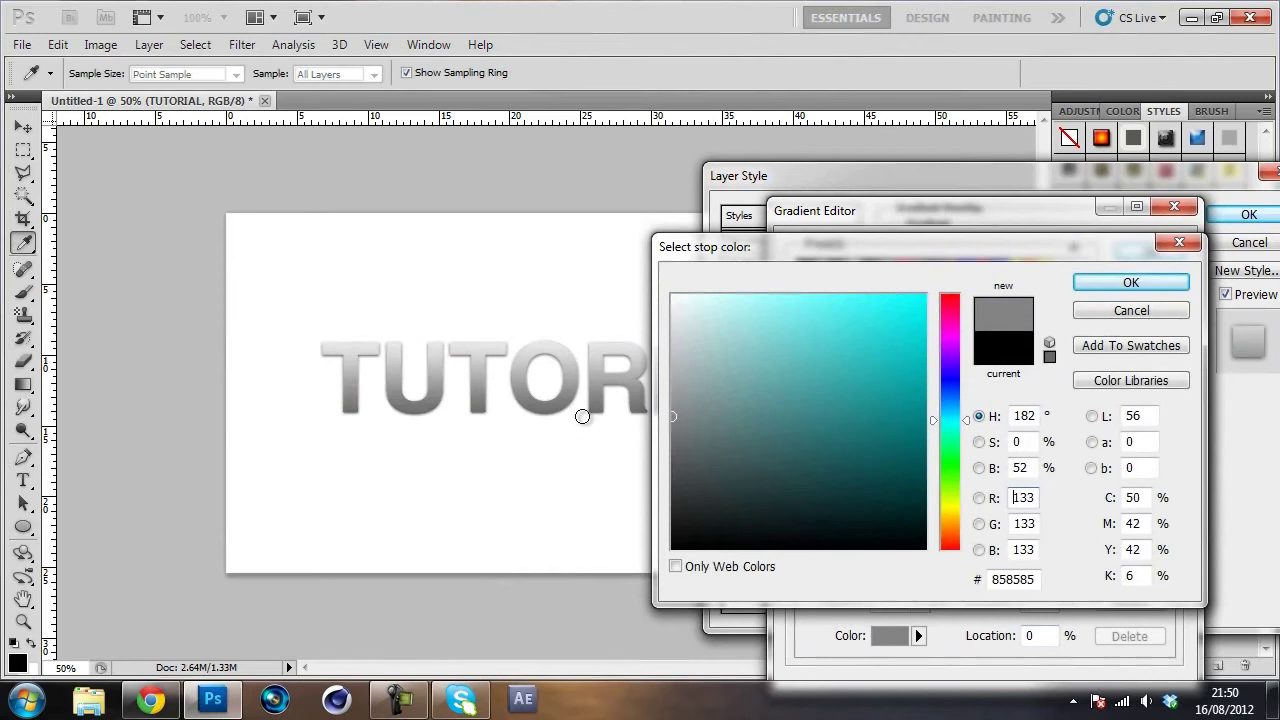
pyautogui.click(1124, 282)
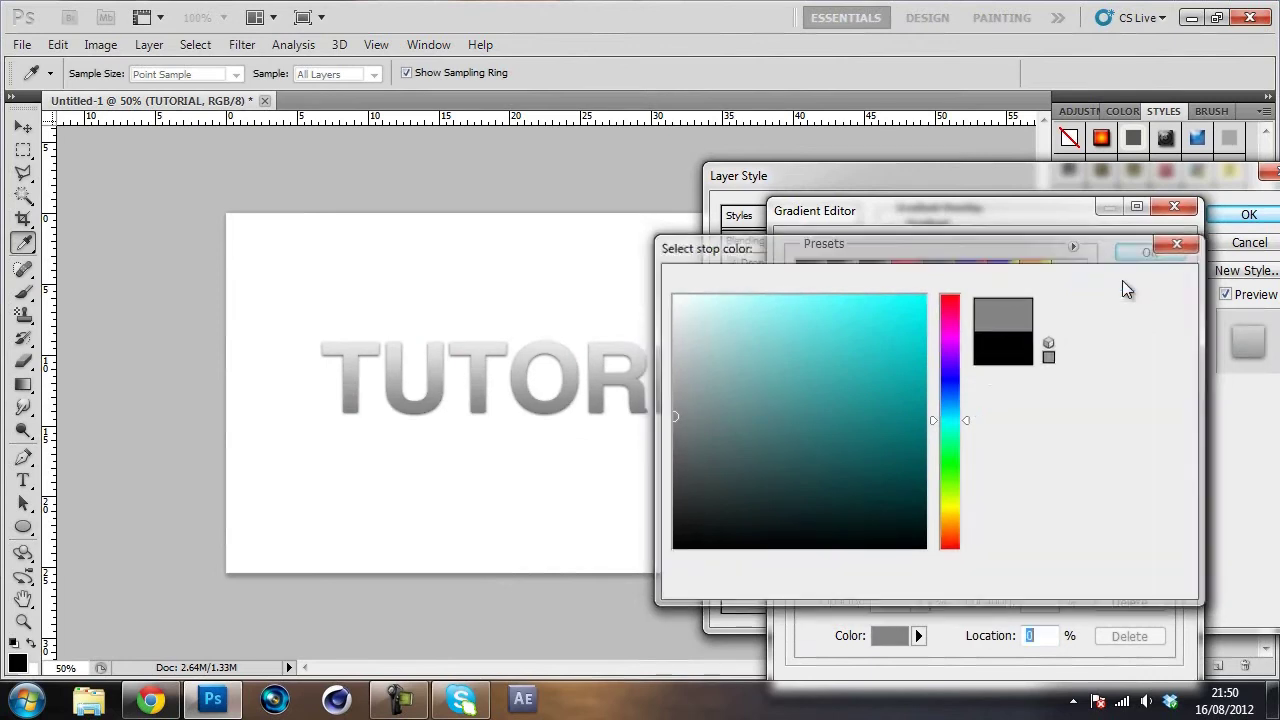
pyautogui.click(1150, 253)
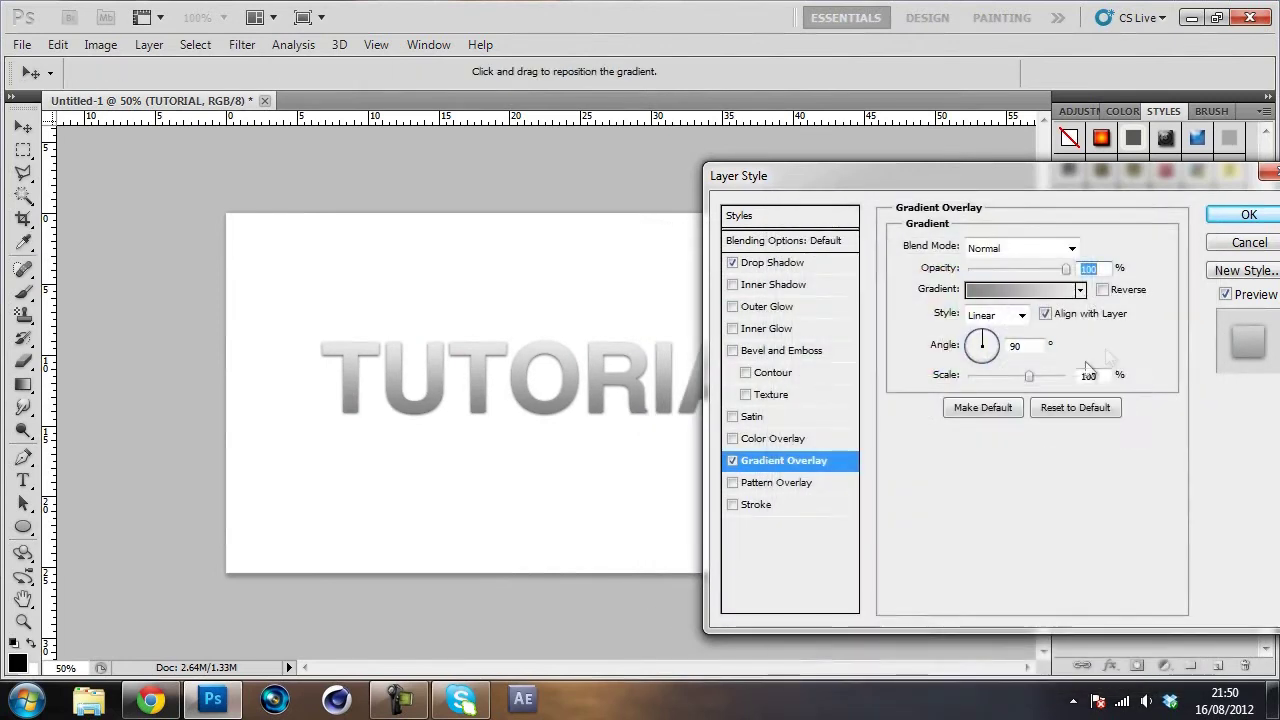
# Compress the gradient overlay scale to 10%
pyautogui.moveTo(1030, 377)
pyautogui.mouseDown()
pyautogui.moveTo(1135, 377)
pyautogui.moveTo(923, 379)
pyautogui.moveTo(1034, 377)
pyautogui.mouseUp()
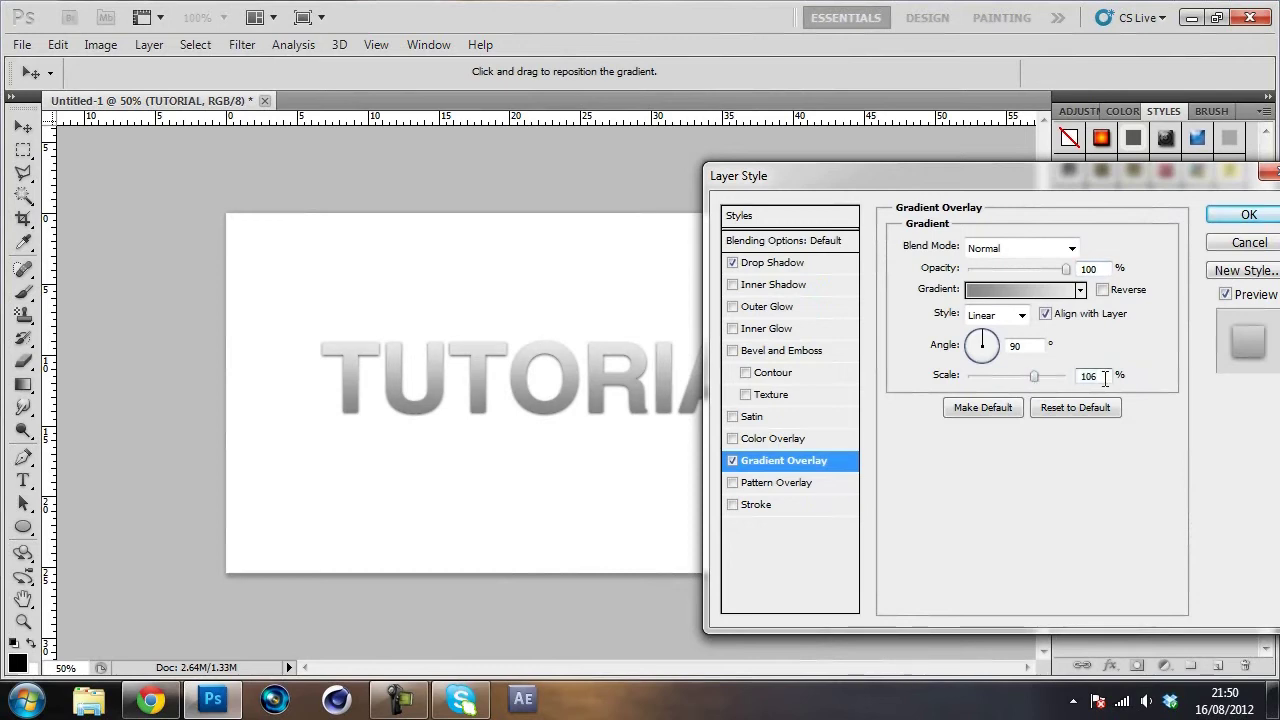
pyautogui.doubleClick(1105, 378)
pyautogui.click(1060, 407)
pyautogui.moveTo(640, 380)
pyautogui.mouseDown()
pyautogui.moveTo(537, 371)
pyautogui.moveTo(532, 388)
pyautogui.moveTo(535, 341)
pyautogui.moveTo(531, 364)
pyautogui.mouseUp()
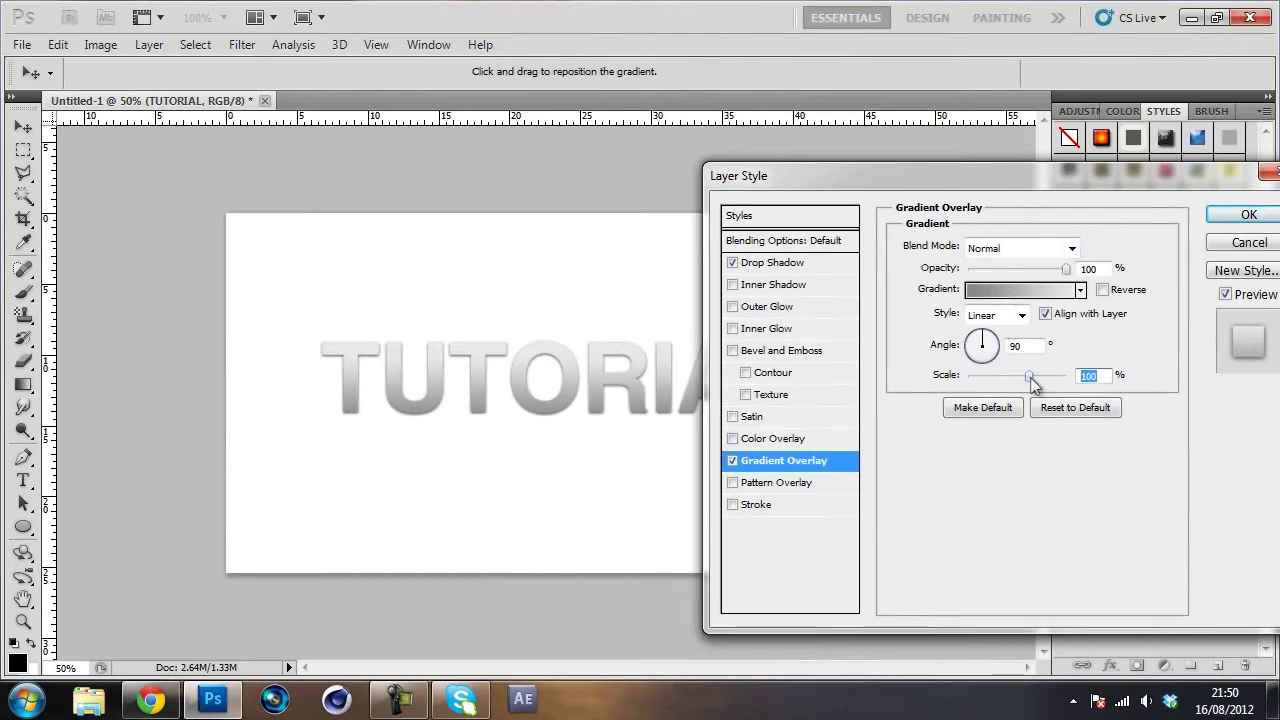
pyautogui.moveTo(1030, 377); pyautogui.dragTo(965, 383)
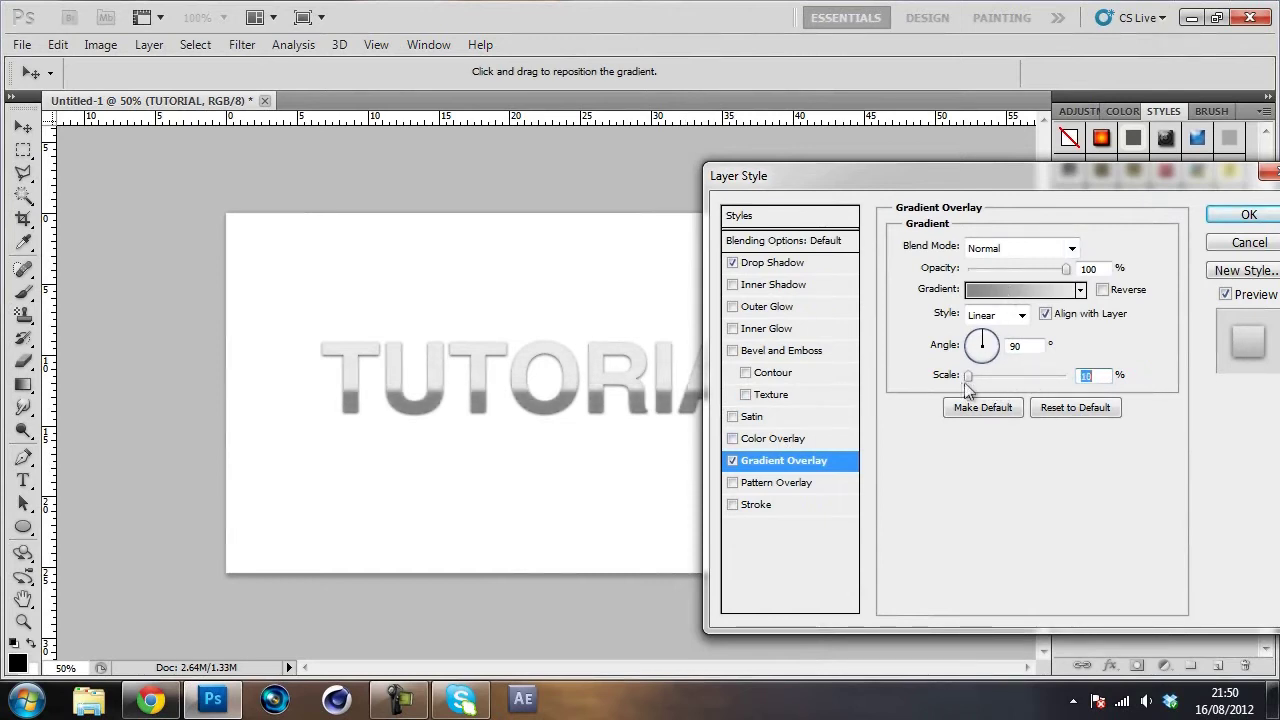
# Lighten the gradient's left stop grey, testing a reversed direction before restoring it
pyautogui.click(1004, 294)
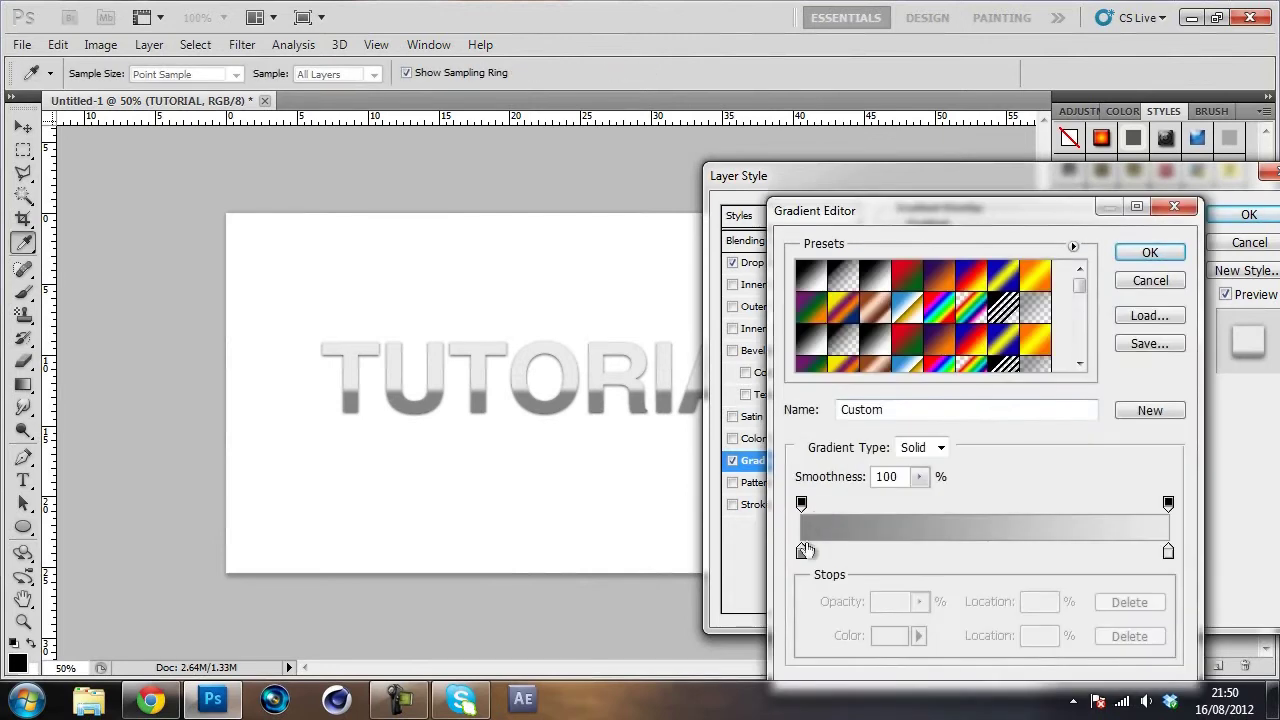
pyautogui.doubleClick(801, 553)
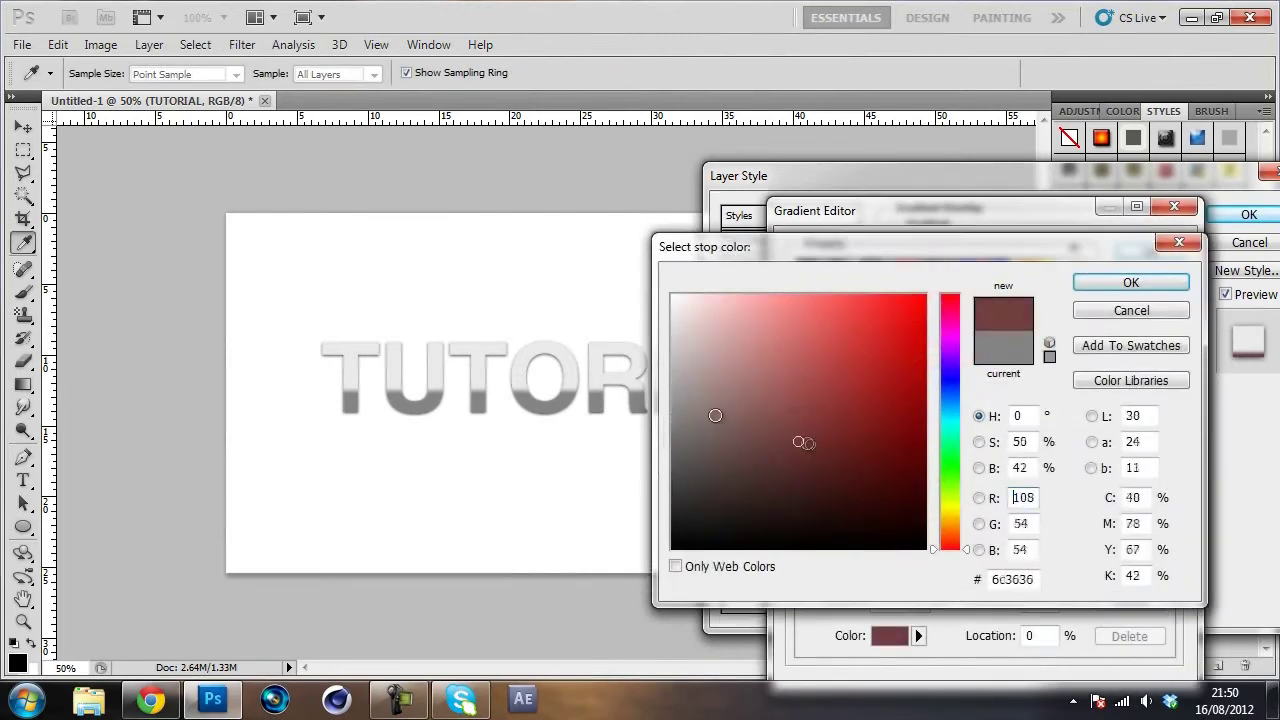
pyautogui.moveTo(729, 384); pyautogui.dragTo(636, 340)
pyautogui.click(1150, 288)
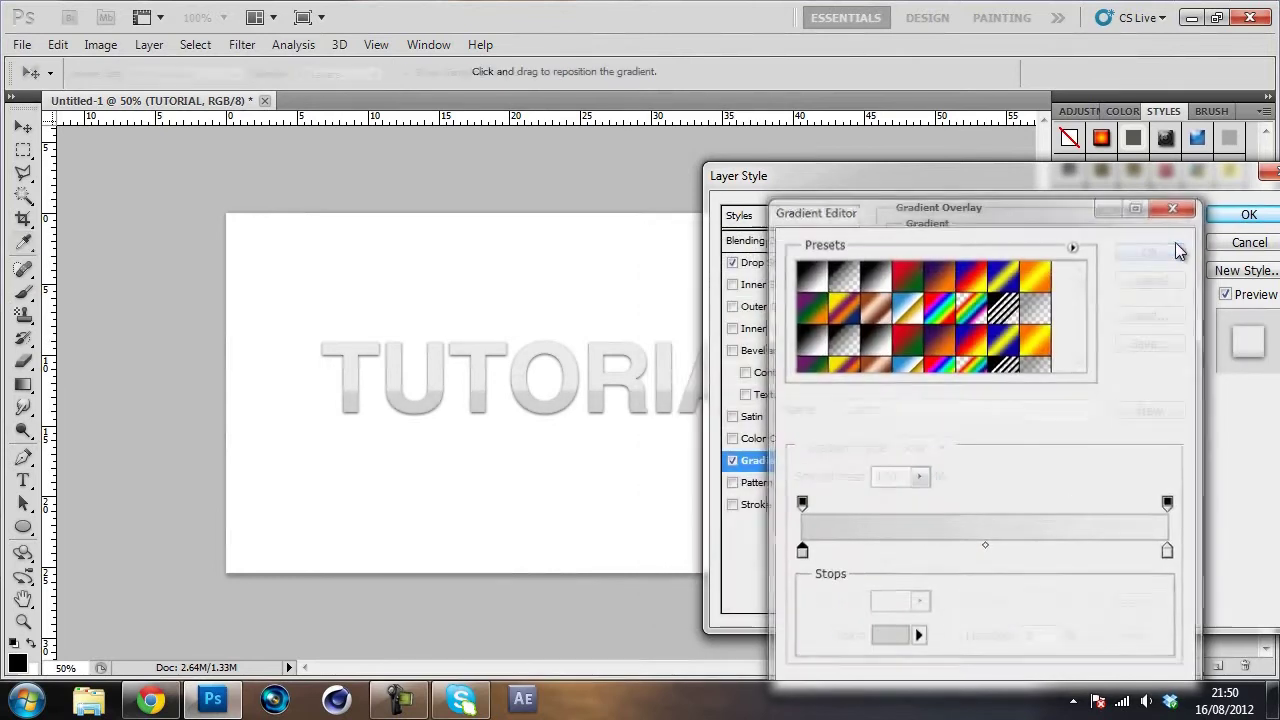
pyautogui.click(1175, 242)
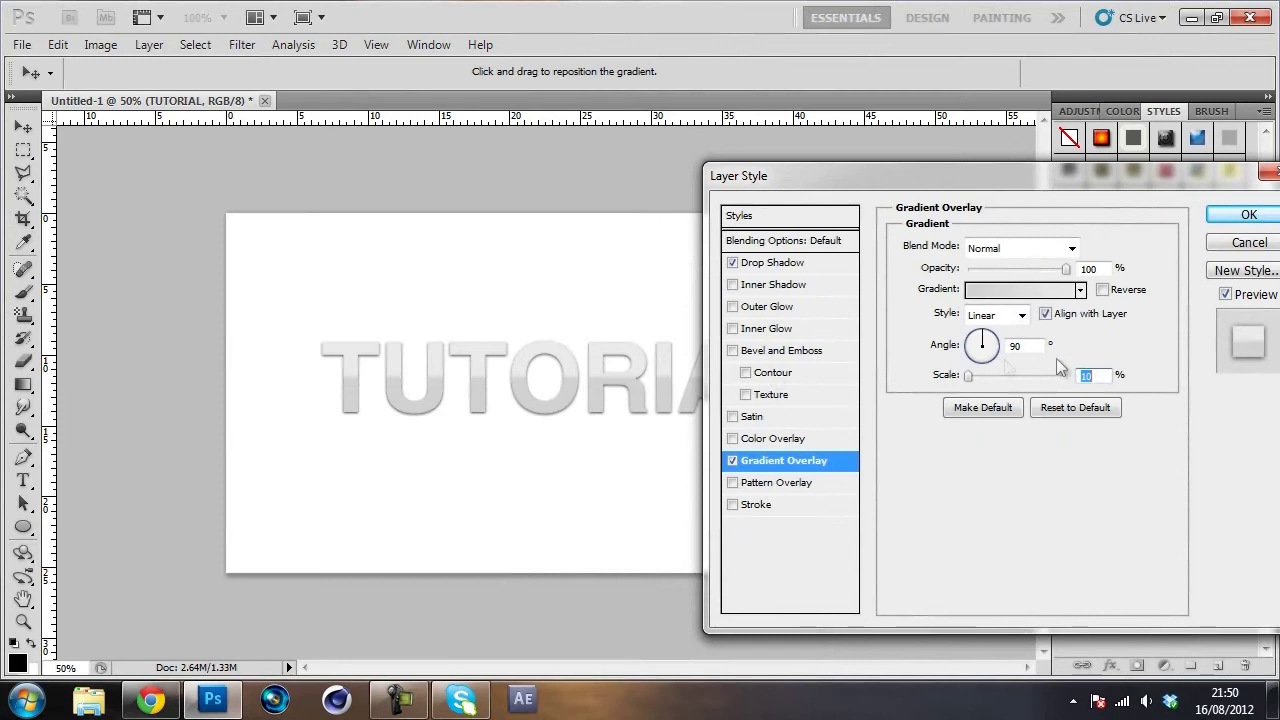
pyautogui.click(1102, 290)
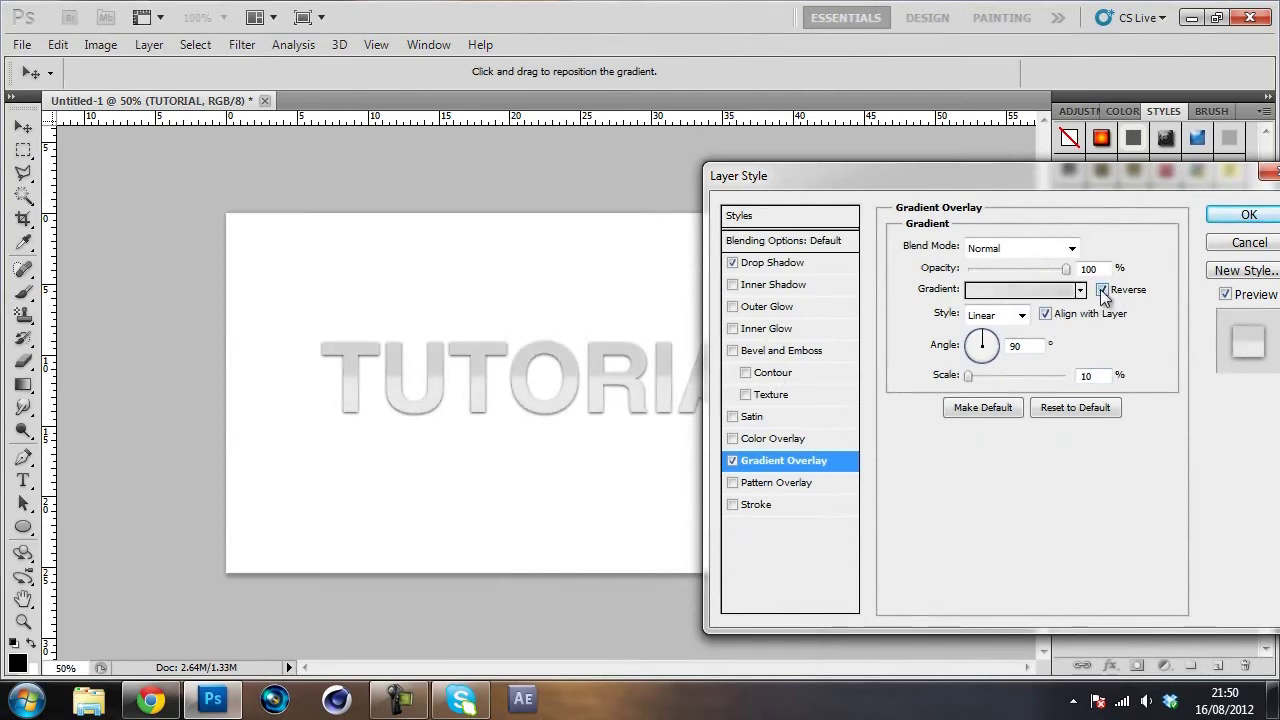
pyautogui.click(1102, 290)
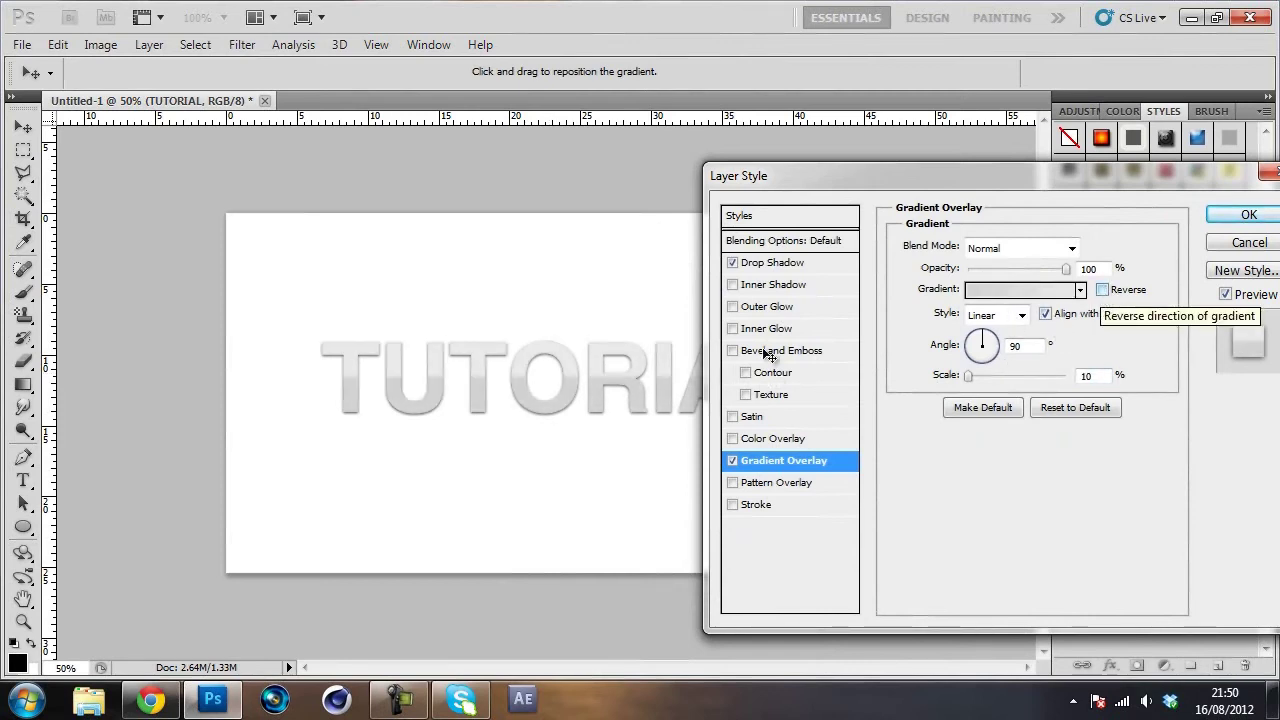
# Lighten the left gradient stop further to pale grey #dedede
pyautogui.click(1005, 291)
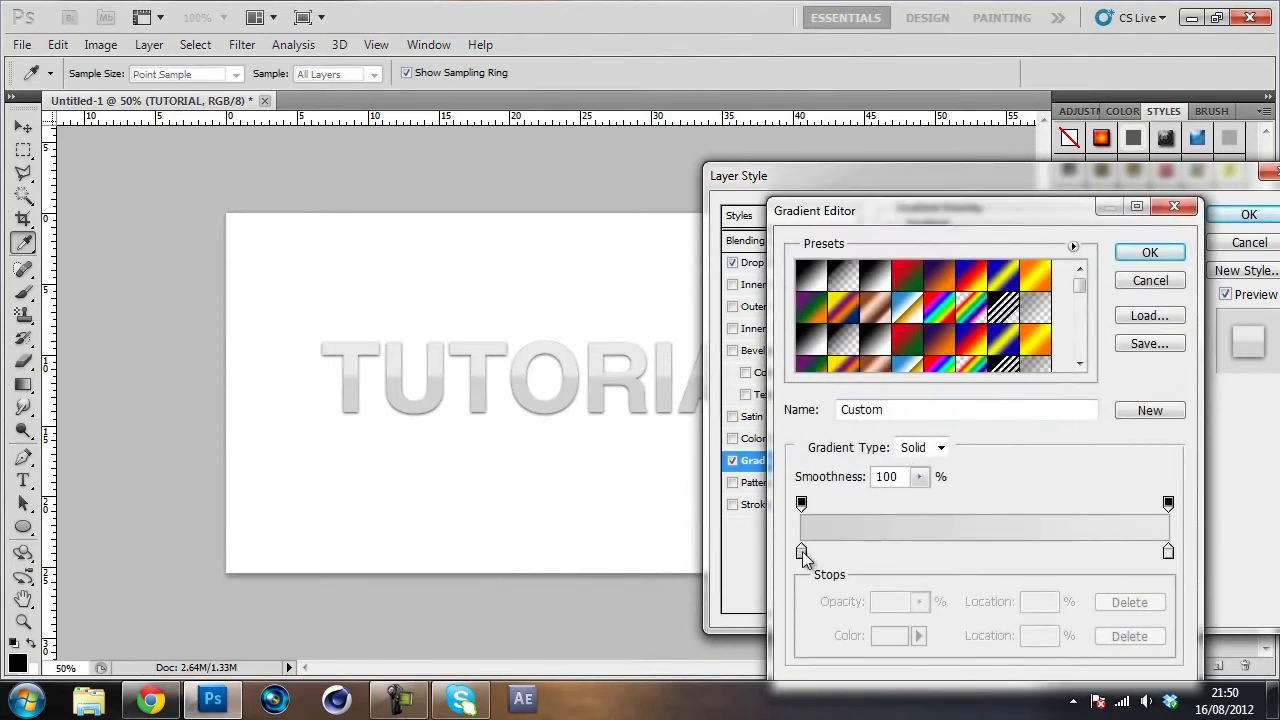
pyautogui.doubleClick(801, 553)
pyautogui.click(663, 321)
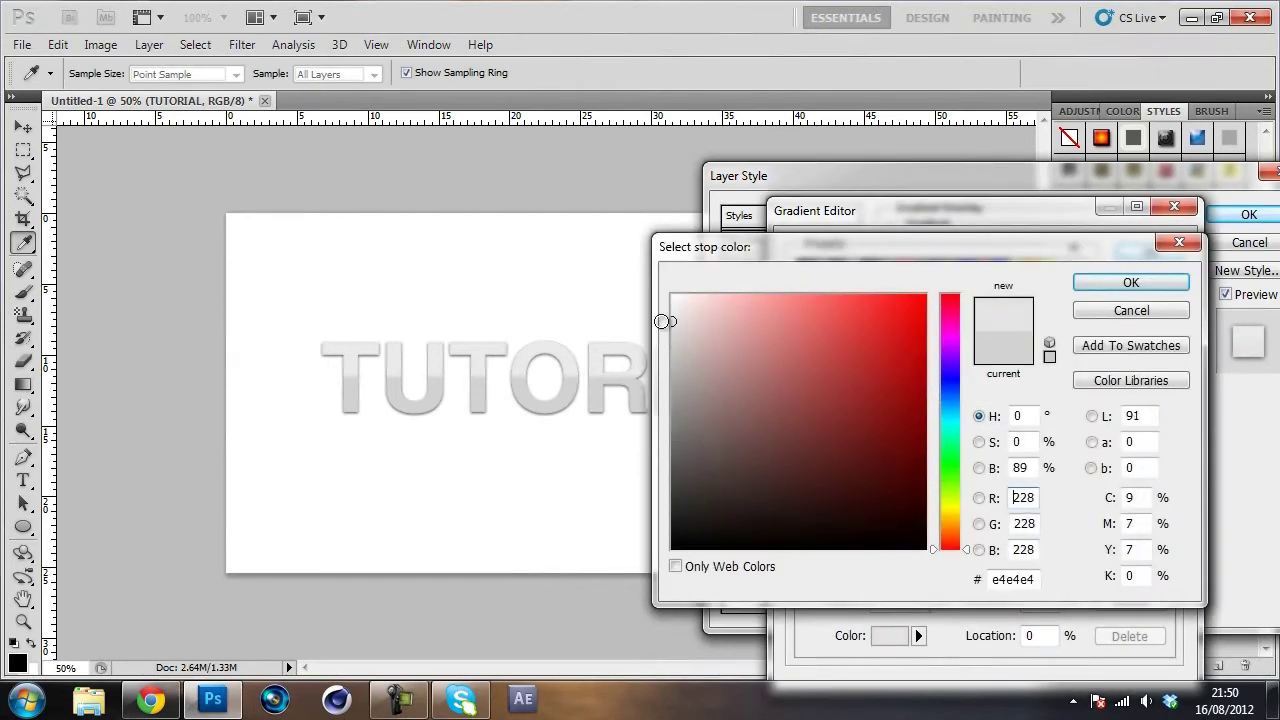
pyautogui.moveTo(662, 321)
pyautogui.mouseDown()
pyautogui.moveTo(657, 330)
pyautogui.moveTo(686, 337)
pyautogui.moveTo(674, 329)
pyautogui.mouseUp()
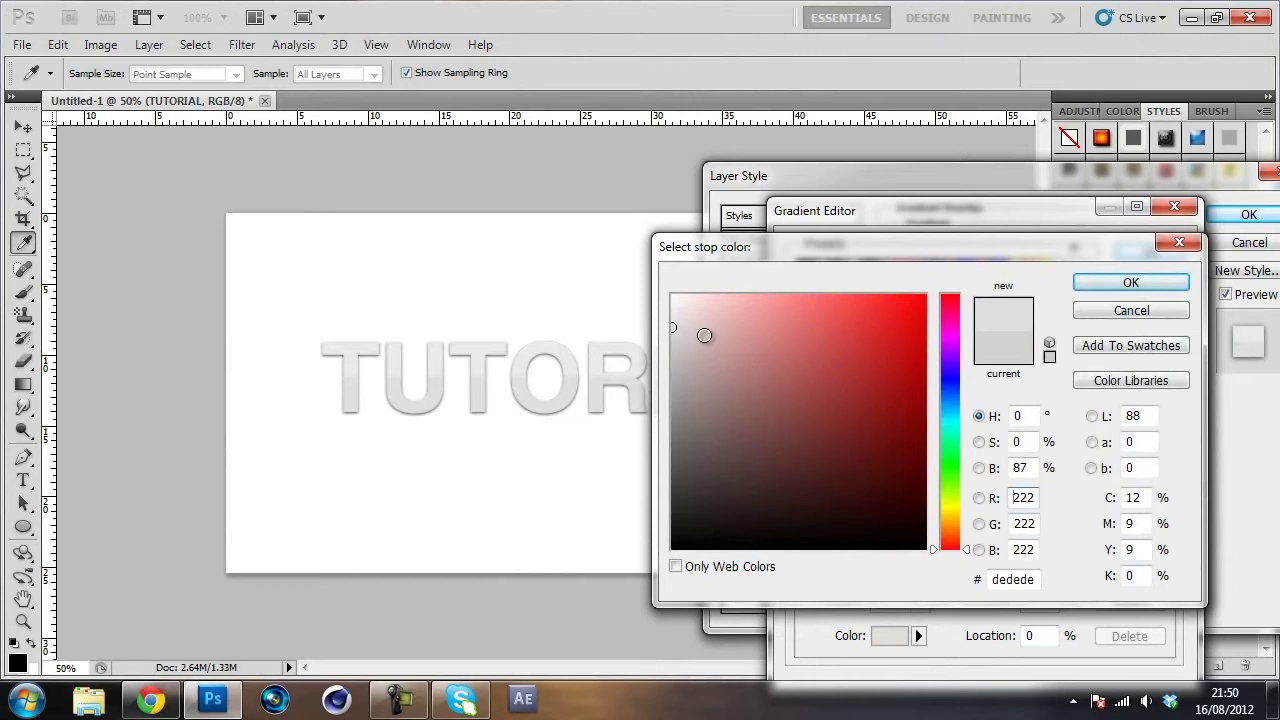
pyautogui.click(1130, 282)
pyautogui.click(1145, 252)
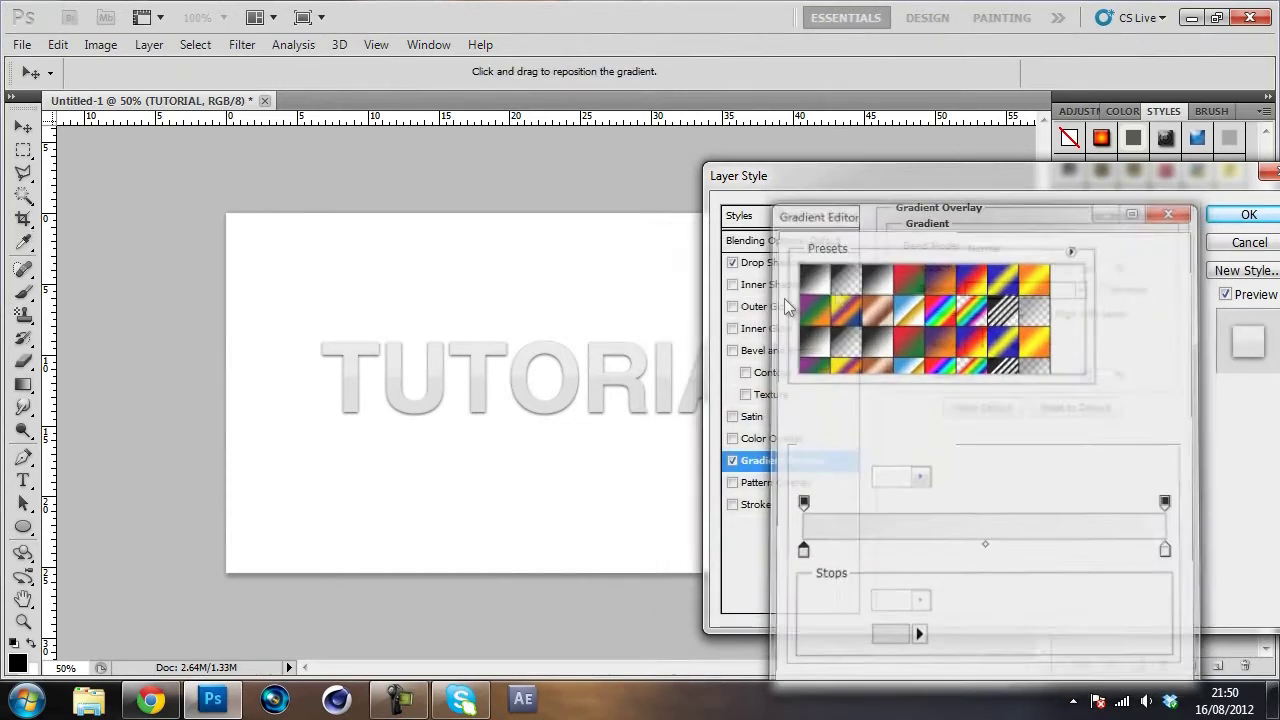
pyautogui.click(790, 262)
# Cut drop shadow spread to 3%, then add a 90°, 0 px distance Multiply inner shadow
pyautogui.moveTo(972, 350); pyautogui.dragTo(971, 366)
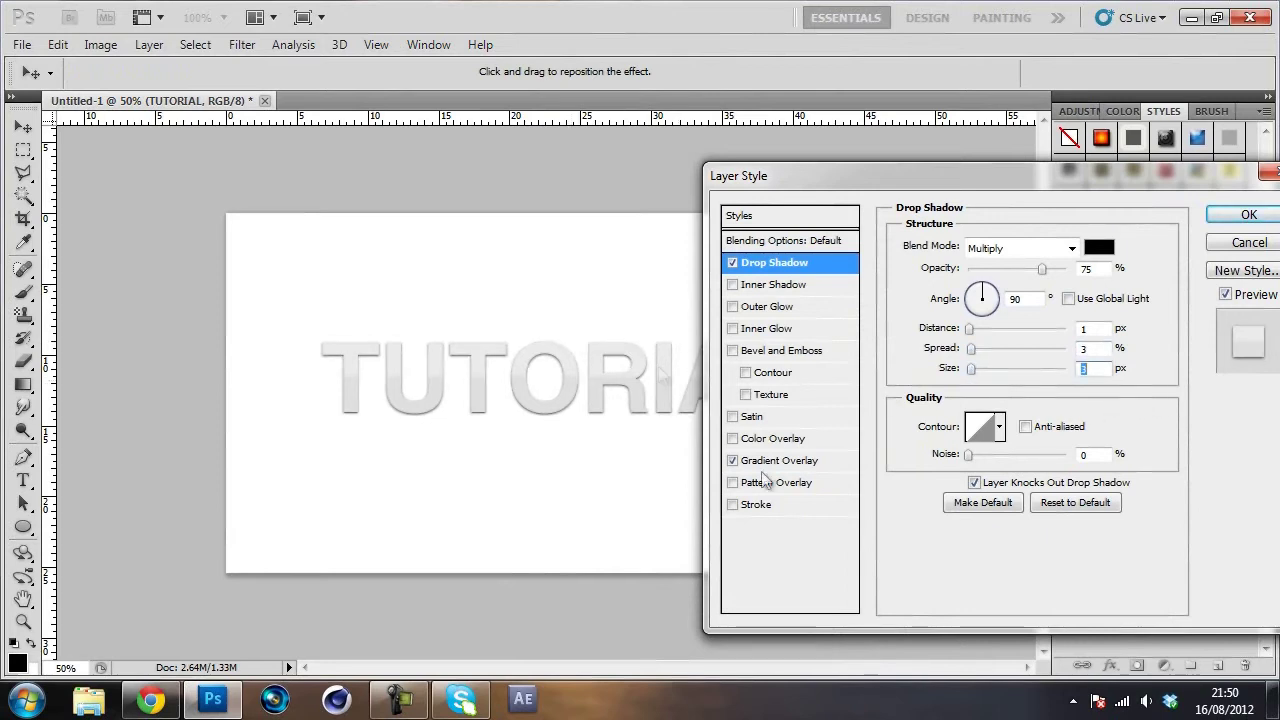
pyautogui.click(785, 285)
pyautogui.moveTo(978, 338); pyautogui.dragTo(978, 381)
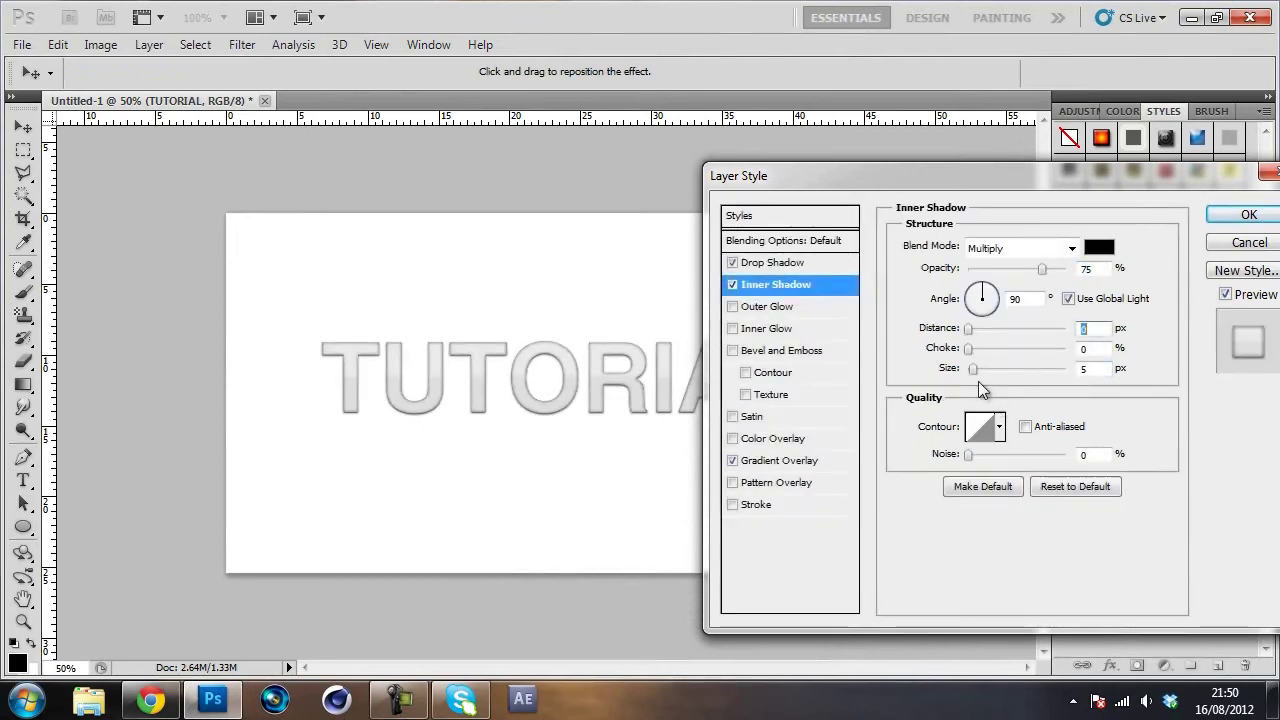
pyautogui.click(1068, 298)
pyautogui.doubleClick(1032, 303)
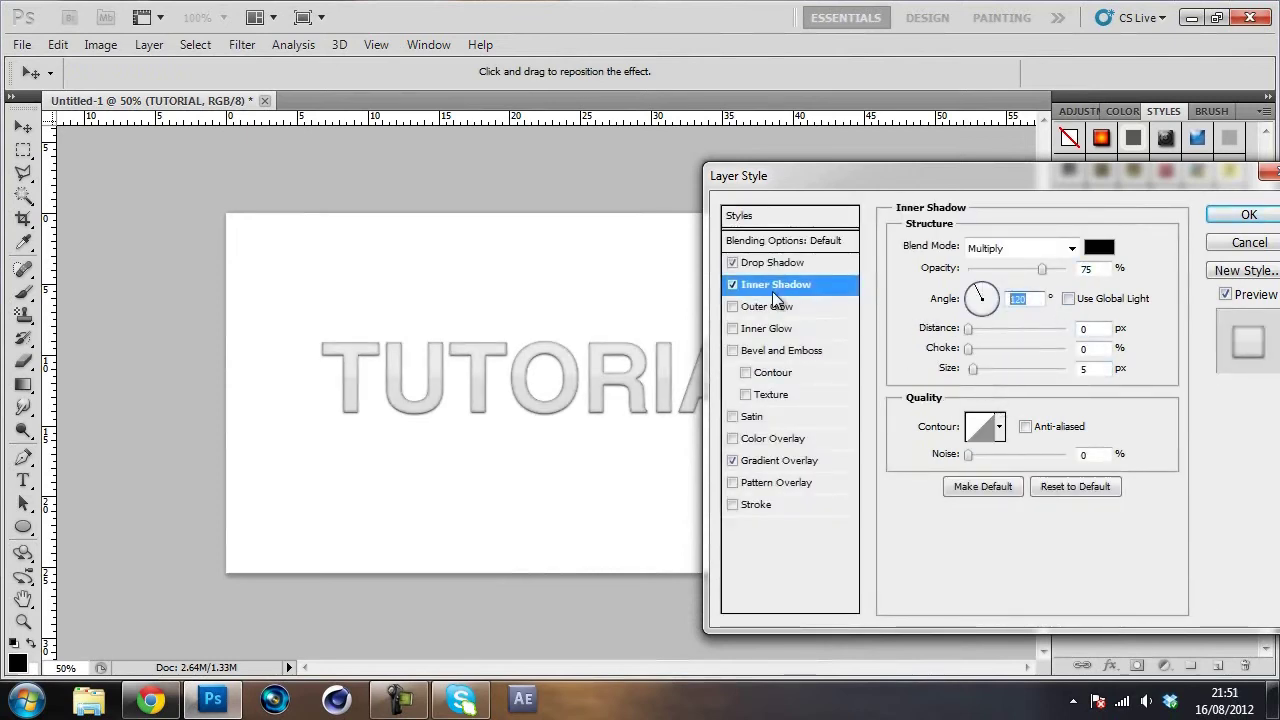
pyautogui.write('90')
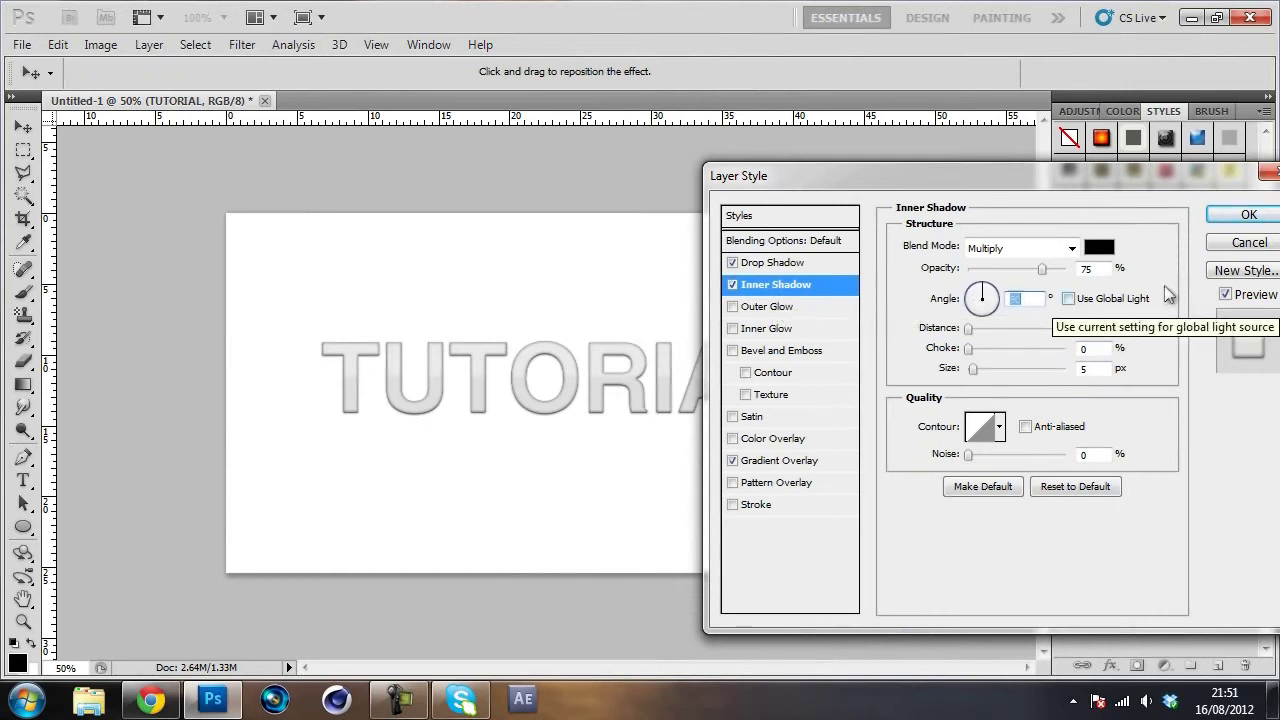
pyautogui.click(982, 292)
pyautogui.moveTo(971, 370); pyautogui.dragTo(967, 368)
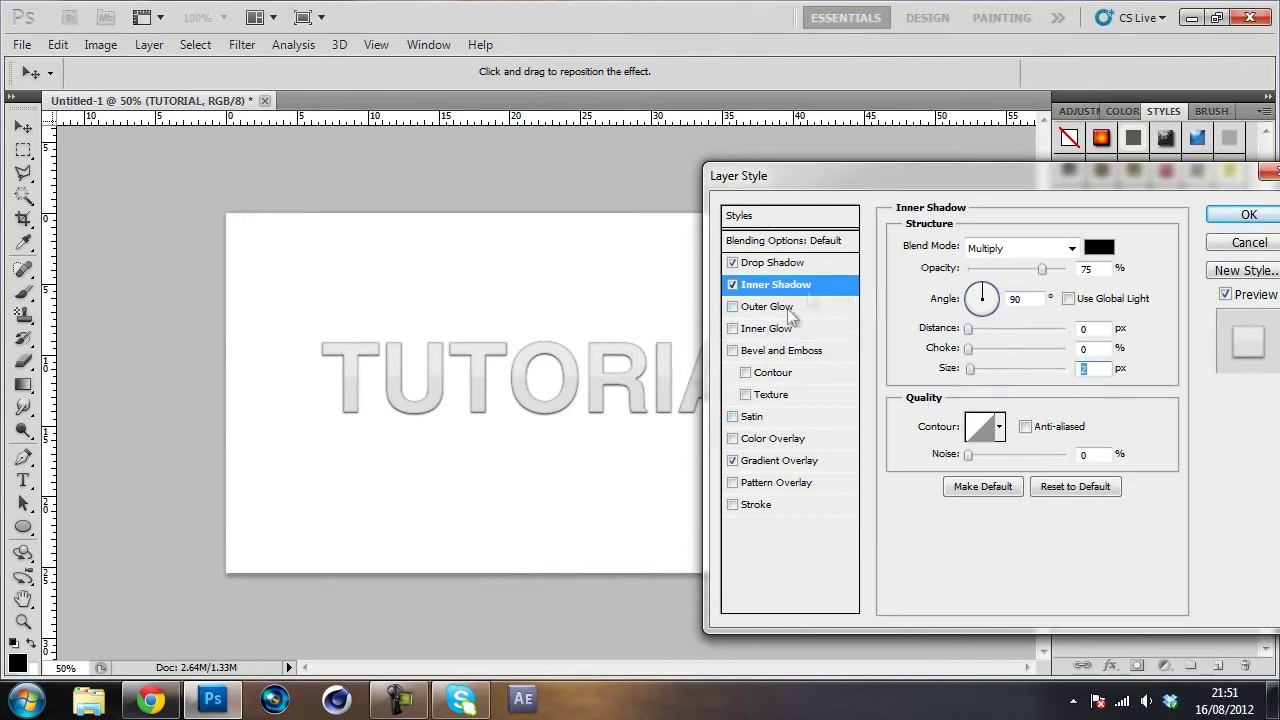
pyautogui.moveTo(903, 190); pyautogui.dragTo(883, 141)
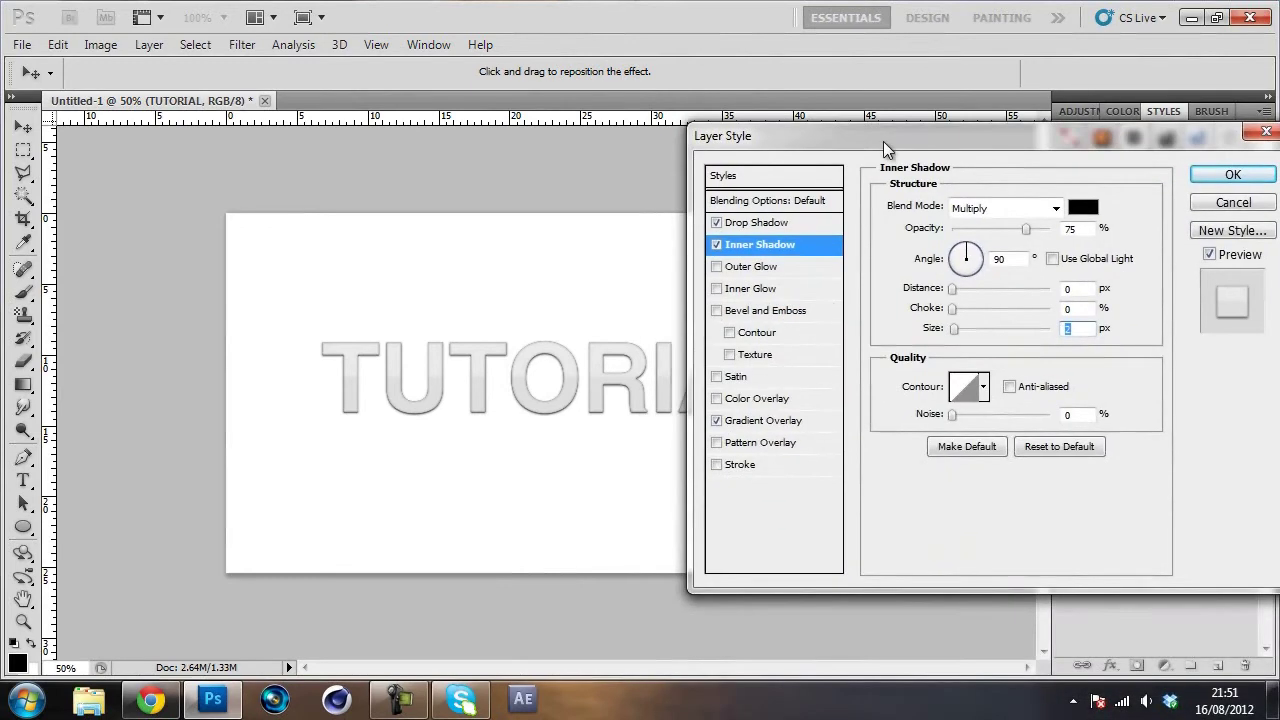
# Add a white Overlay inner glow with 10 px size and about 82% opacity
pyautogui.click(769, 289)
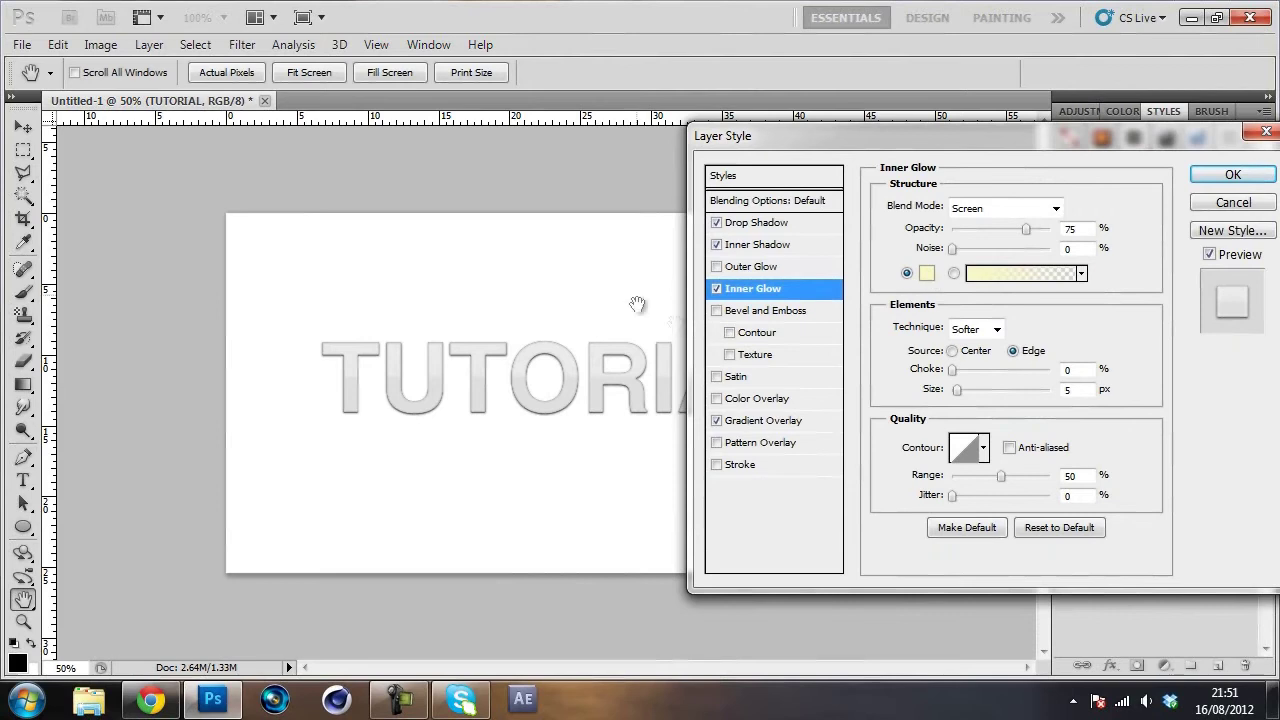
pyautogui.click(927, 274)
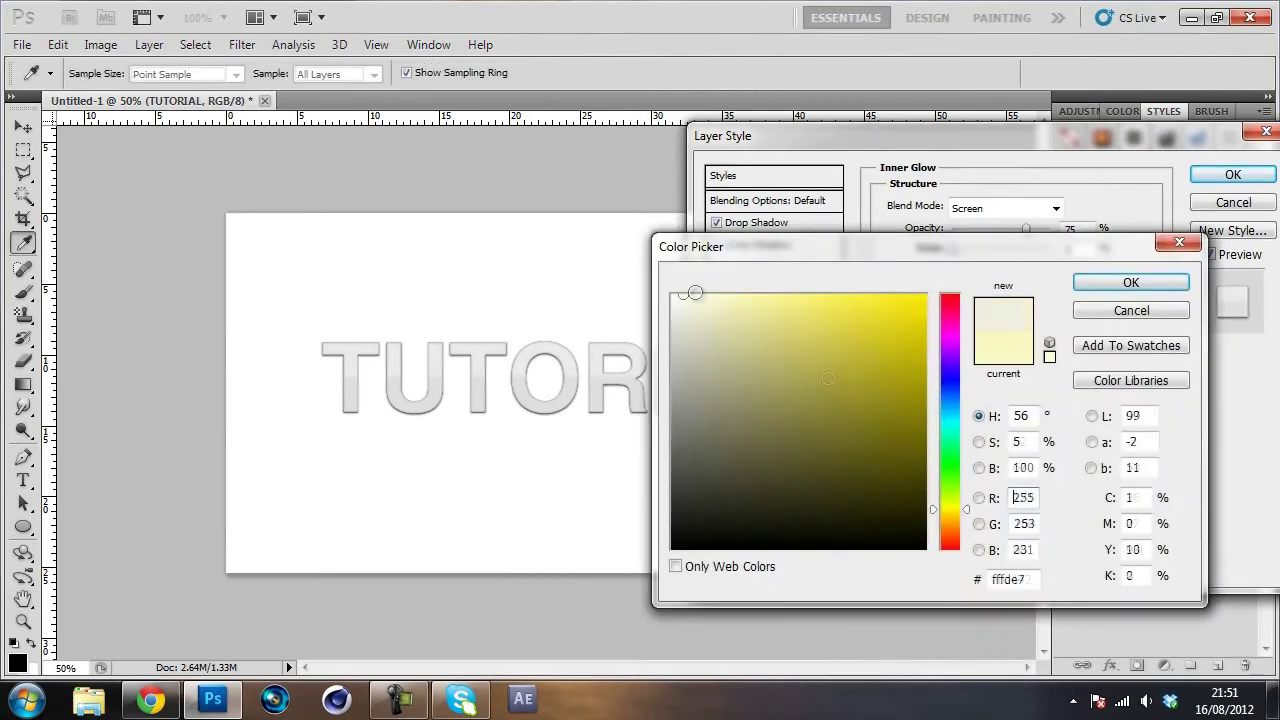
pyautogui.click(1046, 345)
pyautogui.click(1130, 282)
pyautogui.click(1005, 208)
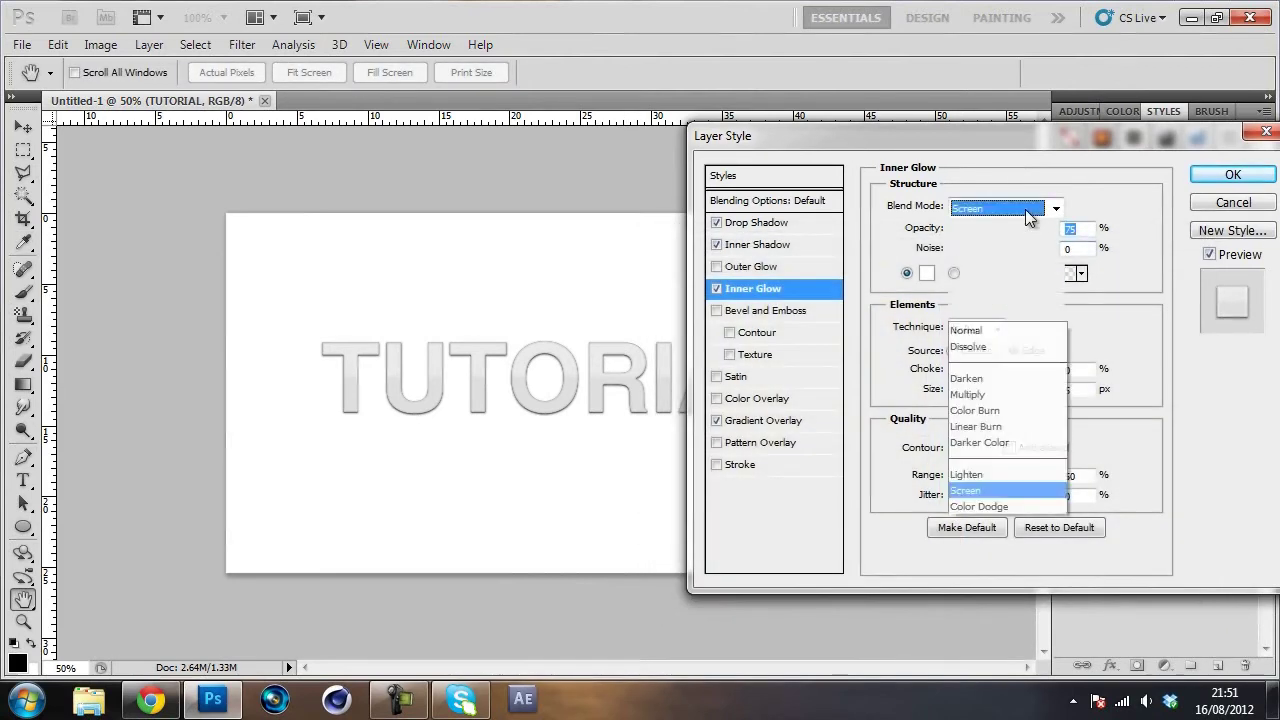
pyautogui.click(1021, 250)
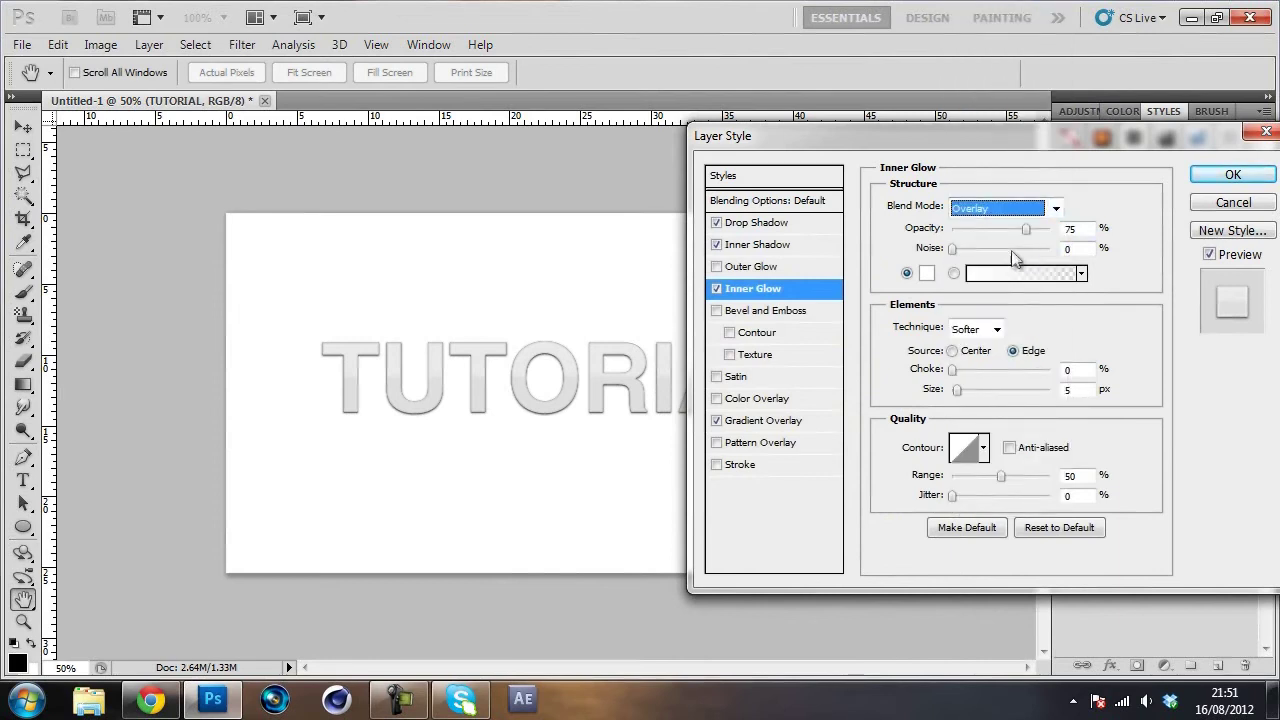
pyautogui.moveTo(1027, 232); pyautogui.dragTo(1163, 235)
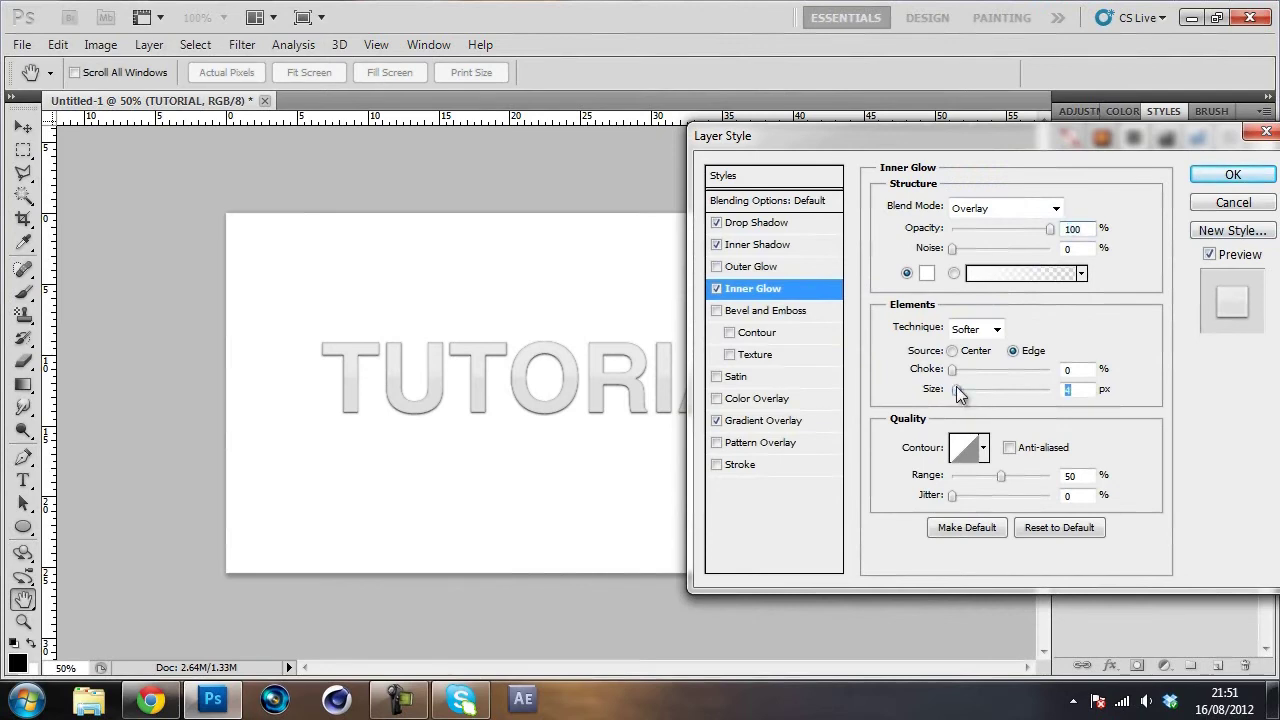
pyautogui.moveTo(957, 393); pyautogui.dragTo(962, 387)
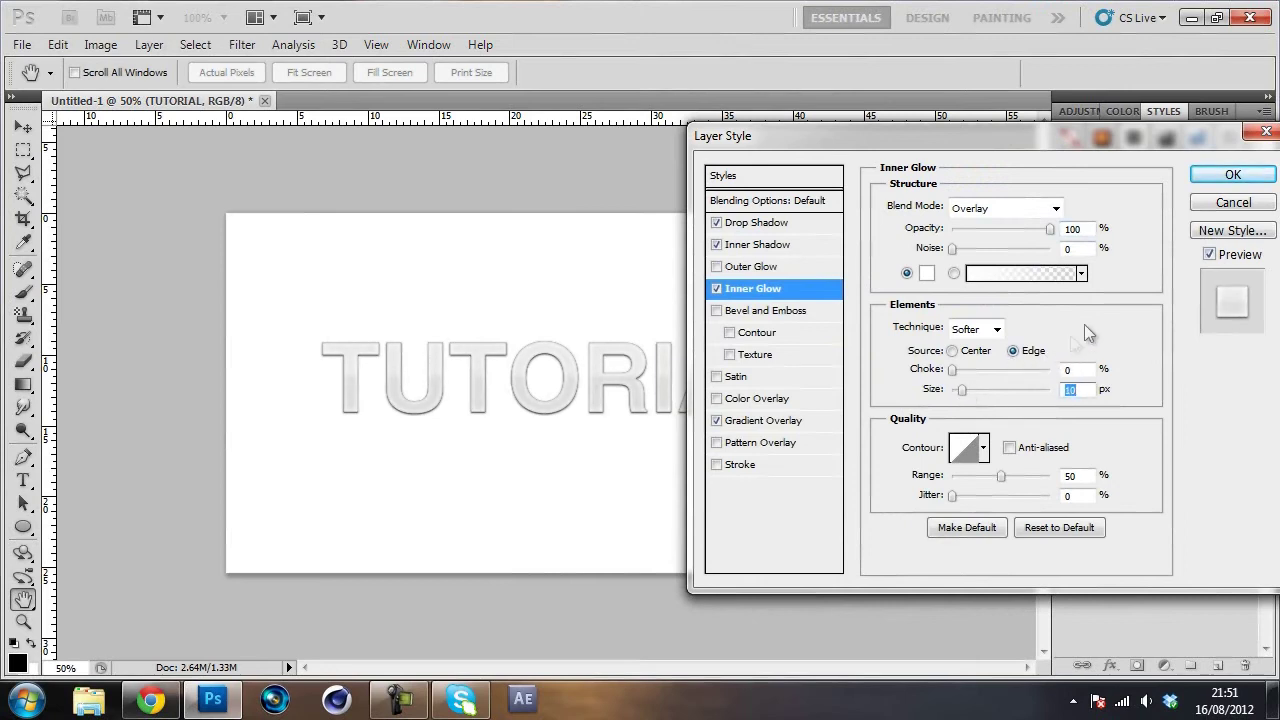
pyautogui.moveTo(1048, 229); pyautogui.dragTo(1018, 234)
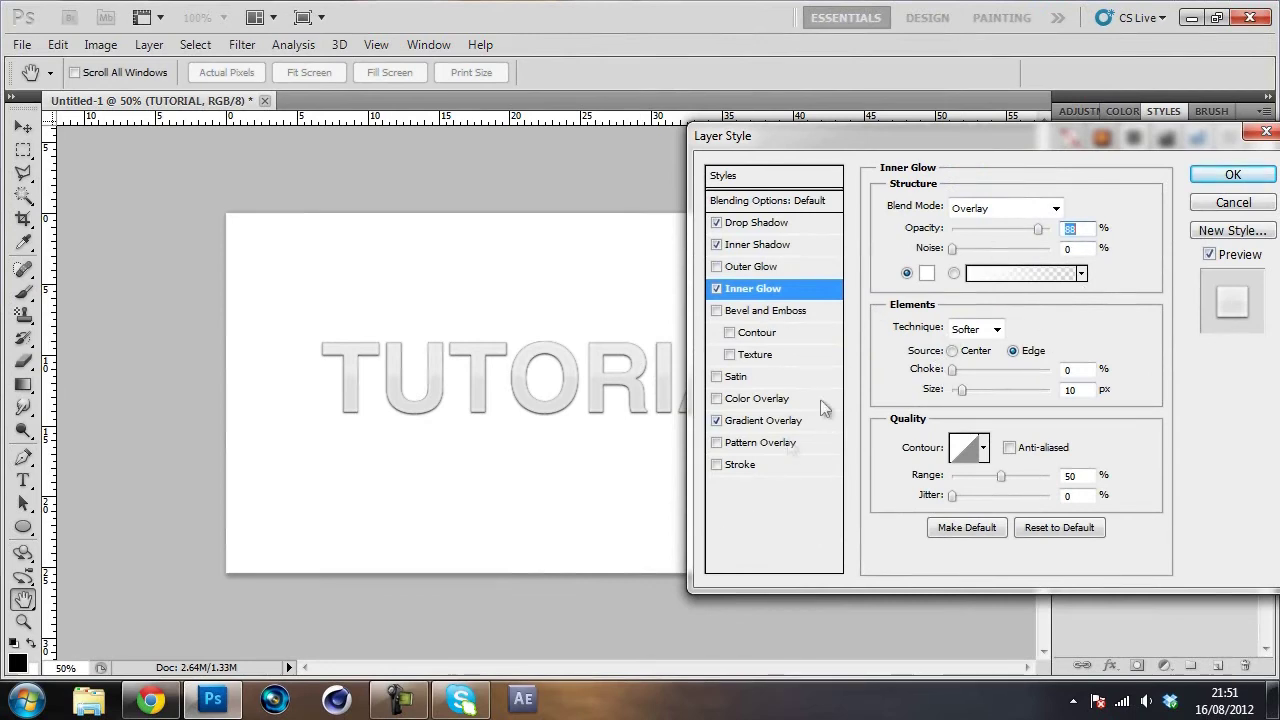
# Try a 1 px Overlay stroke, remove it, and confirm the layer style with OK
pyautogui.click(717, 466)
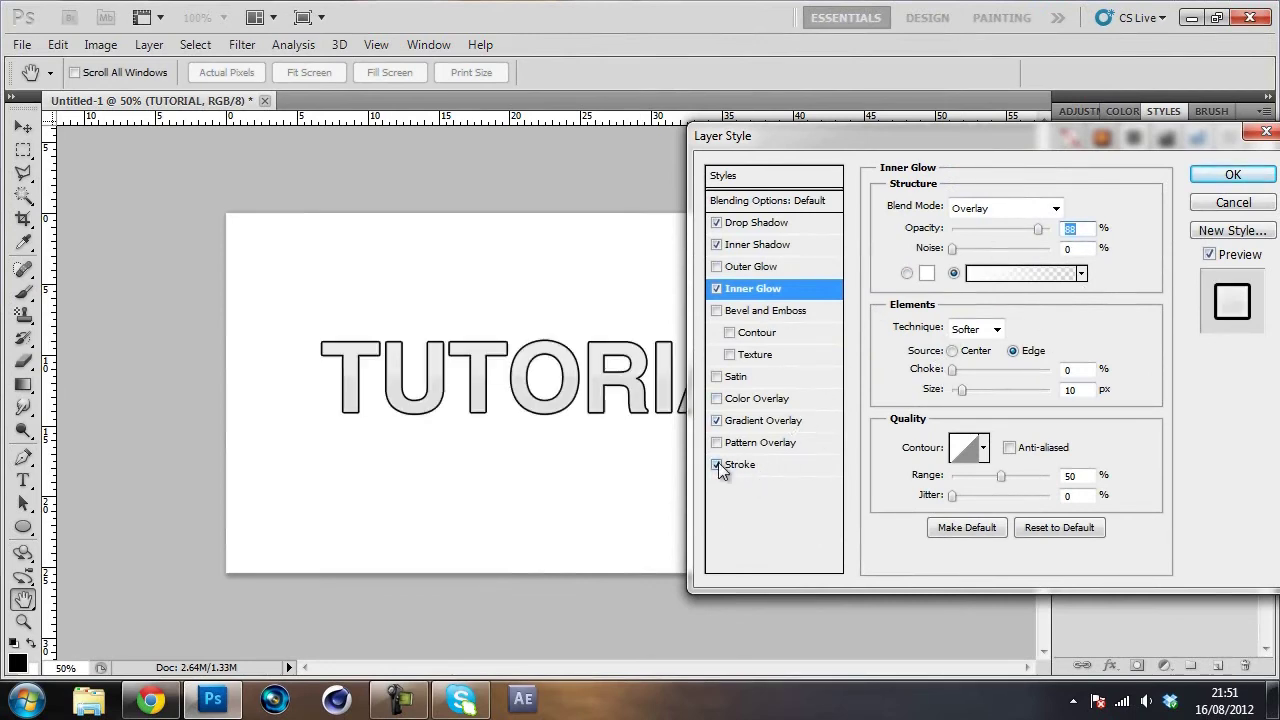
pyautogui.click(739, 466)
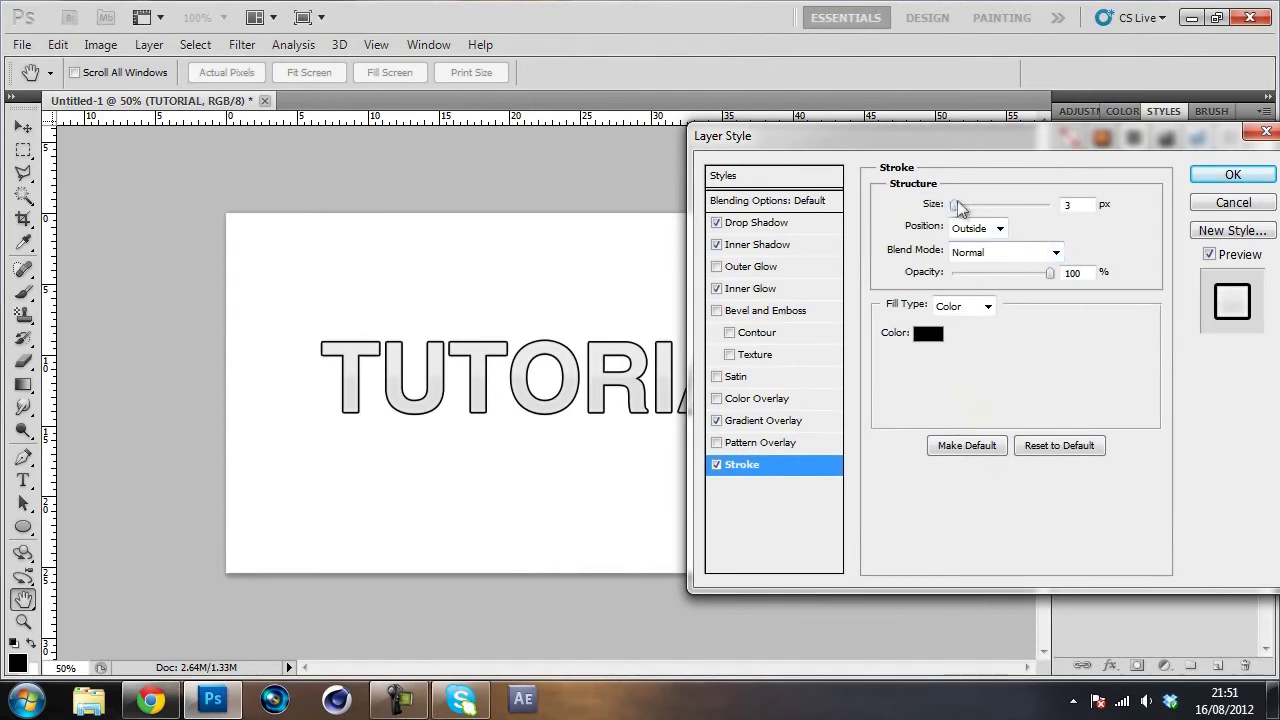
pyautogui.moveTo(955, 203); pyautogui.dragTo(950, 212)
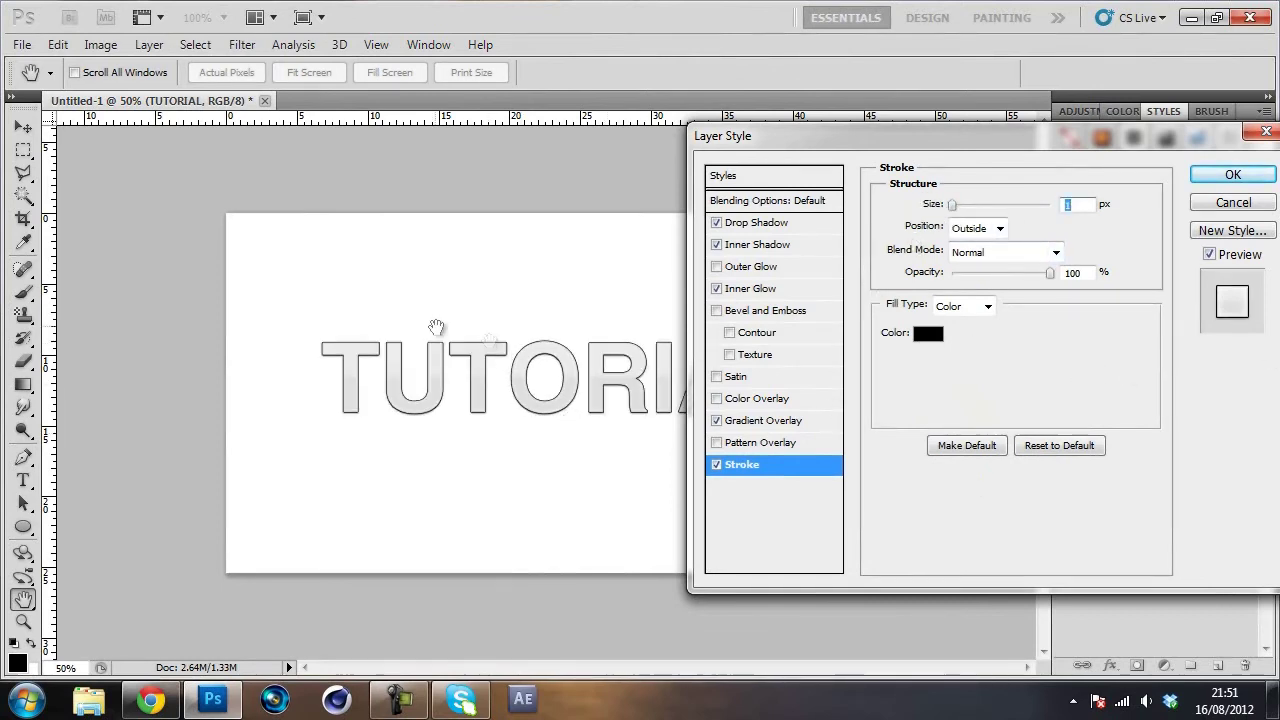
pyautogui.click(1003, 253)
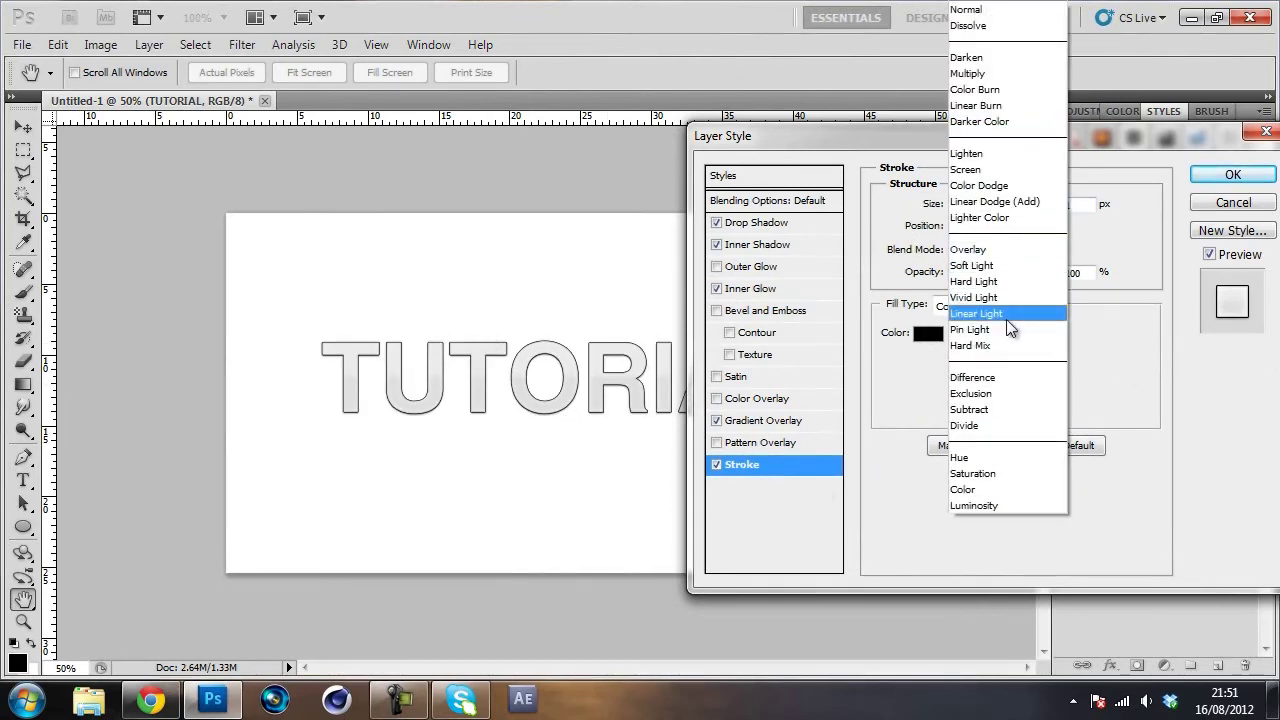
pyautogui.click(1017, 249)
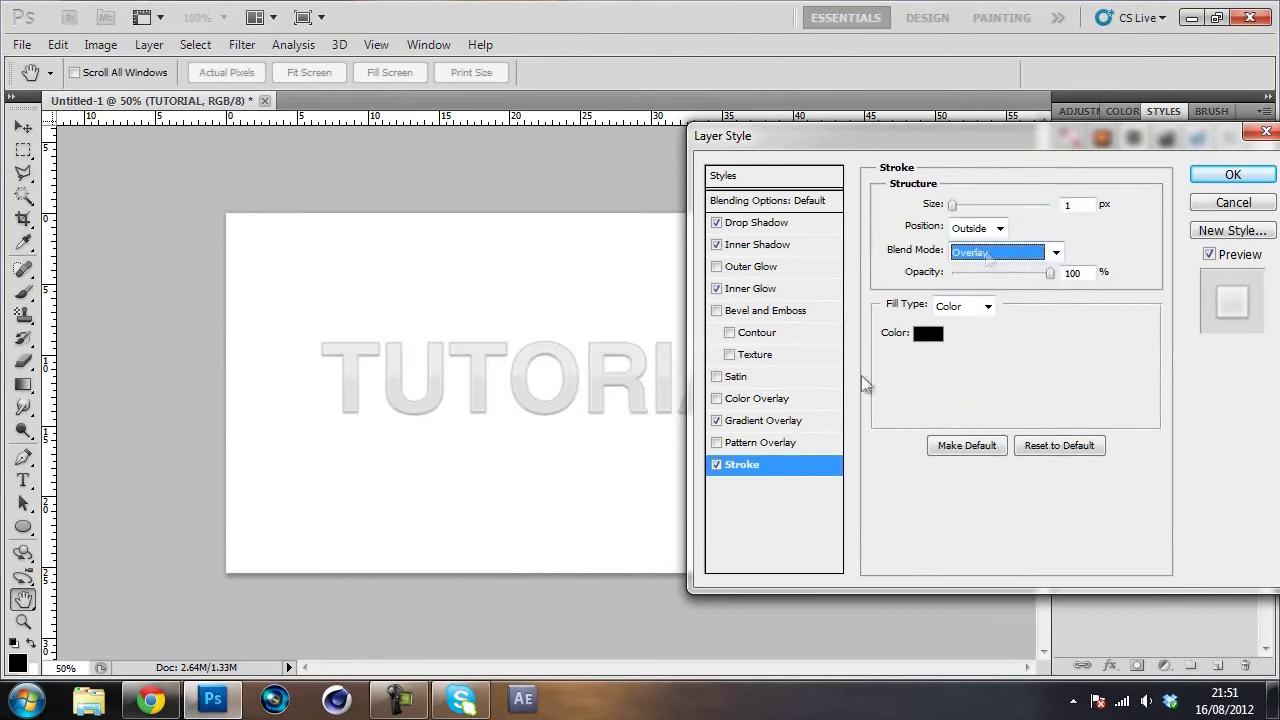
pyautogui.click(715, 465)
pyautogui.click(715, 465)
pyautogui.click(715, 465)
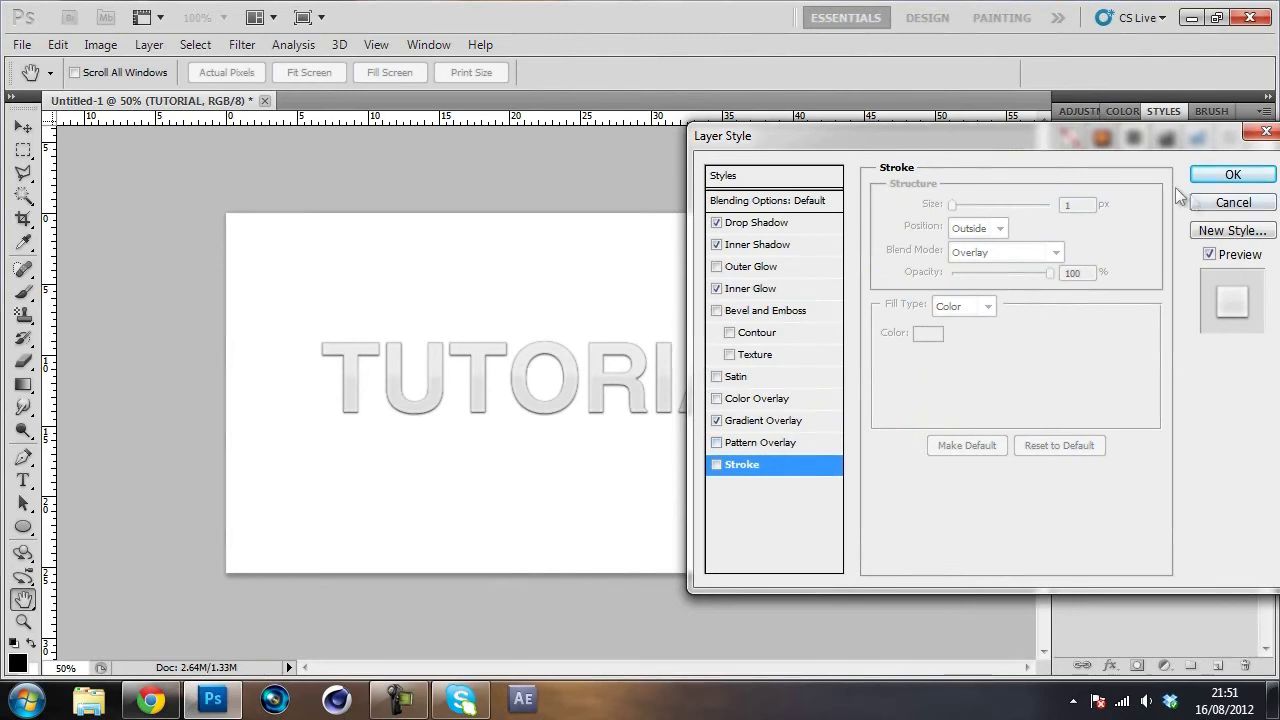
pyautogui.moveTo(1142, 136); pyautogui.dragTo(786, 115)
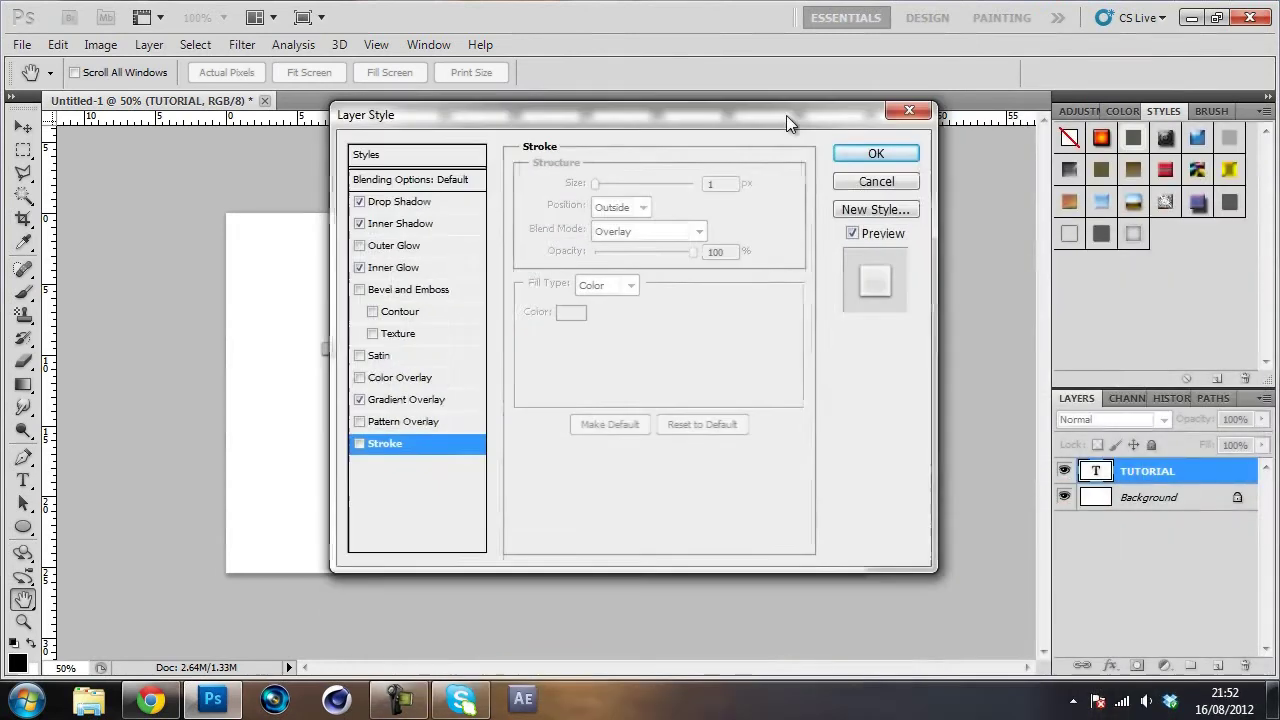
pyautogui.click(876, 153)
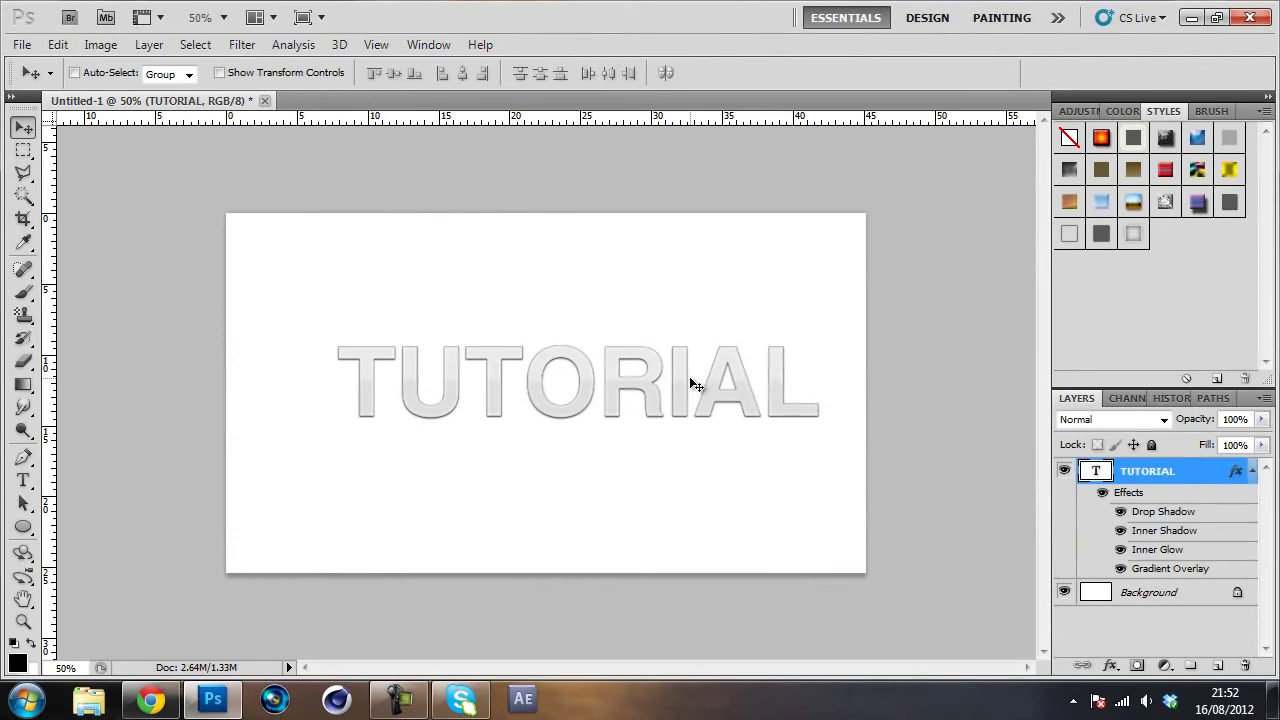
# Convert the Background into a normal layer named c
pyautogui.click(1253, 471)
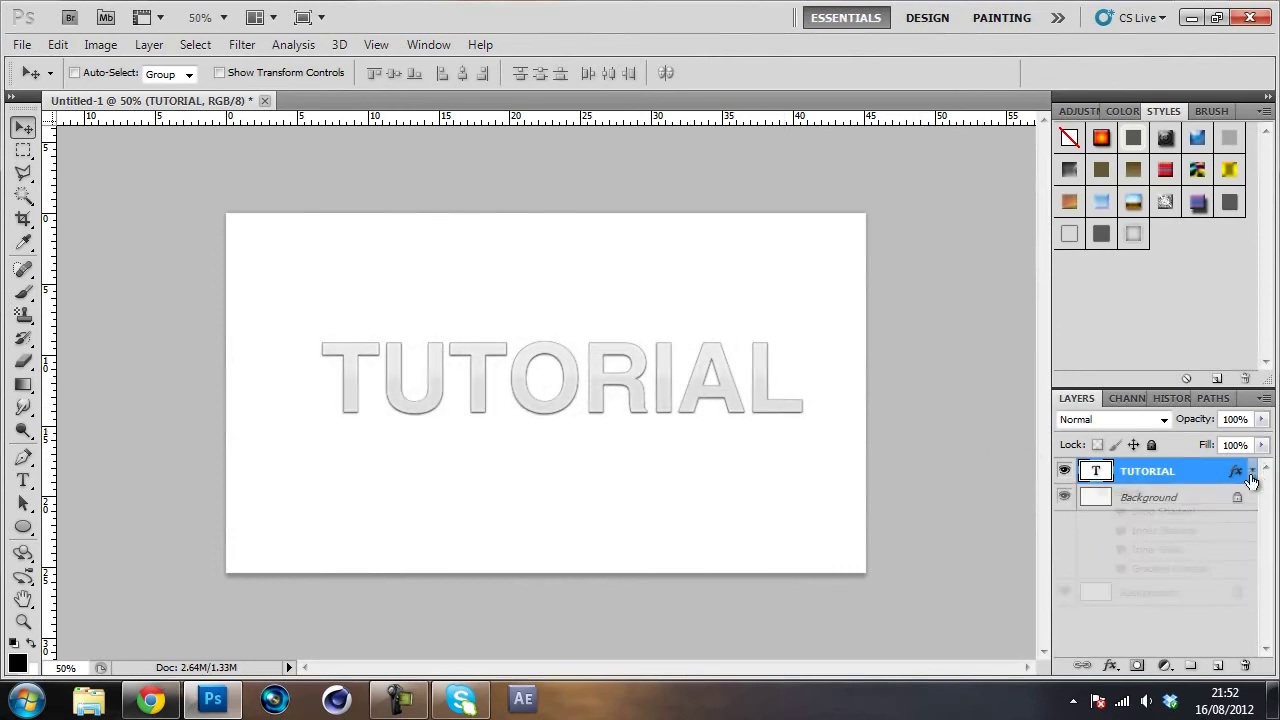
pyautogui.doubleClick(1122, 500)
pyautogui.write('c')
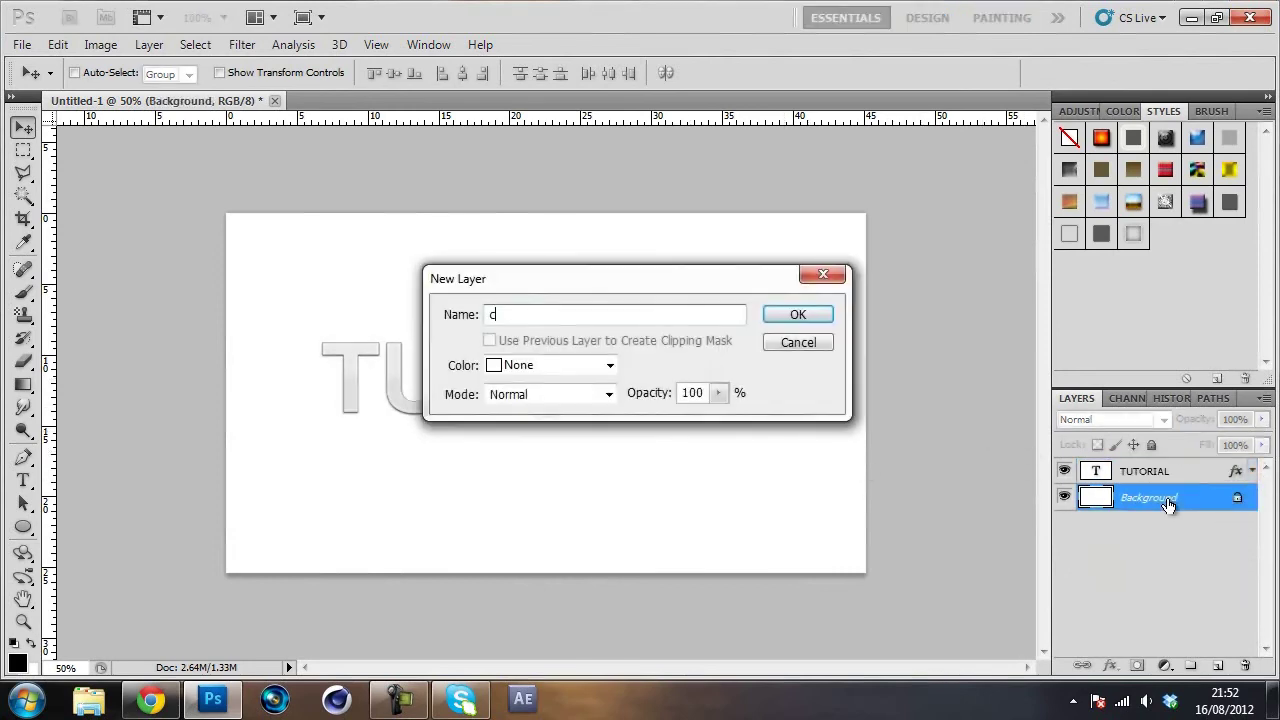
pyautogui.press('Return')
pyautogui.doubleClick(1100, 502)
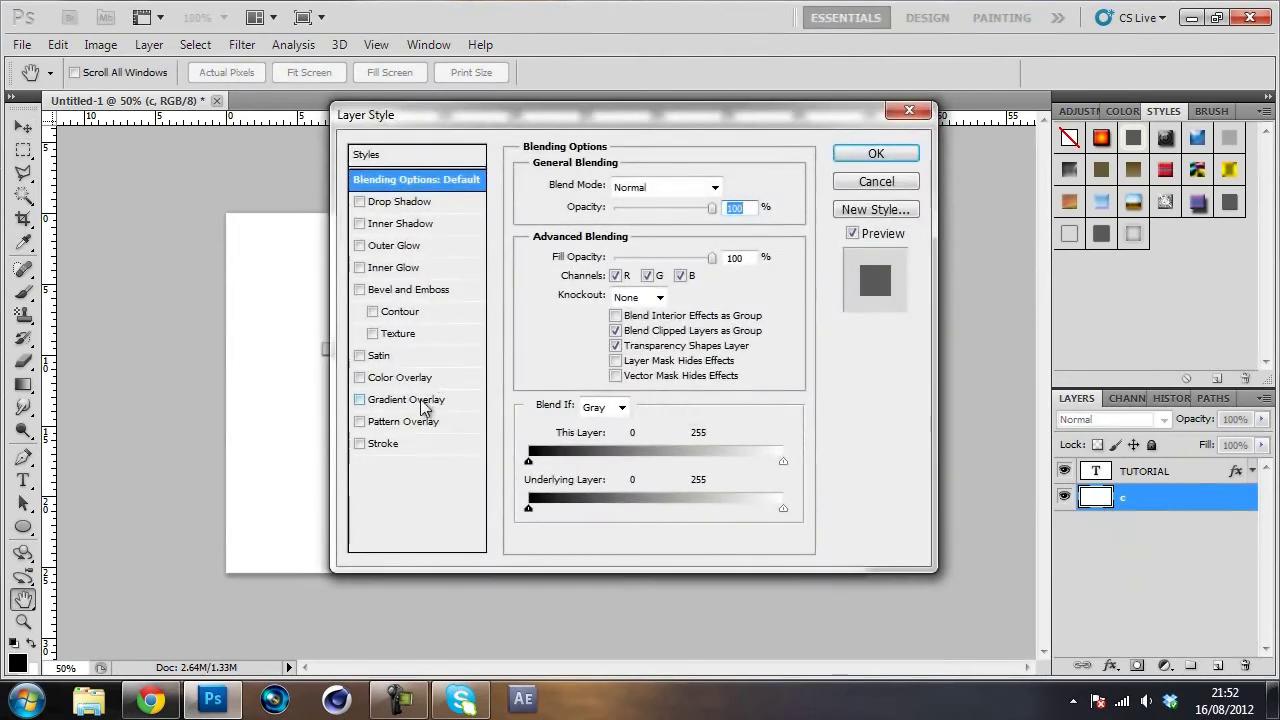
pyautogui.click(884, 153)
# Fill layer c with a reversed Blue 41 - 3D radial gradient, pale centre to deeper blue edges
pyautogui.press('g')
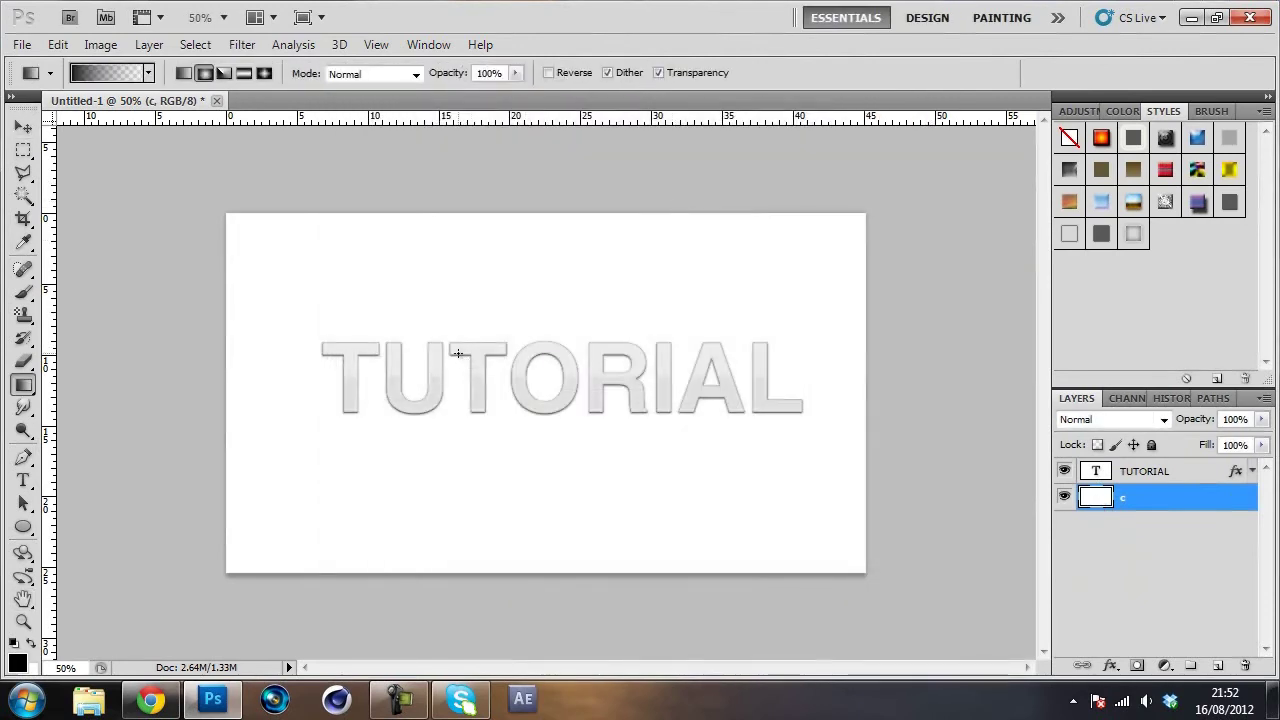
pyautogui.click(138, 70)
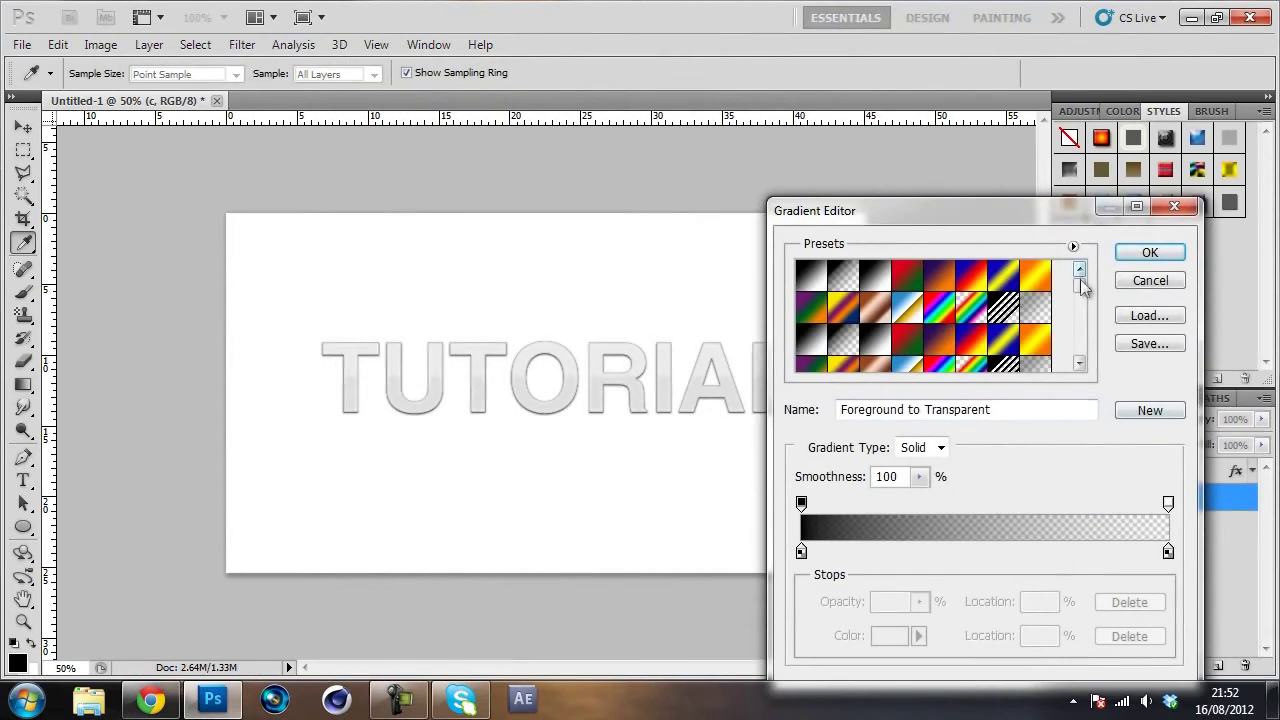
pyautogui.moveTo(1084, 278); pyautogui.dragTo(1083, 314)
pyautogui.click(943, 329)
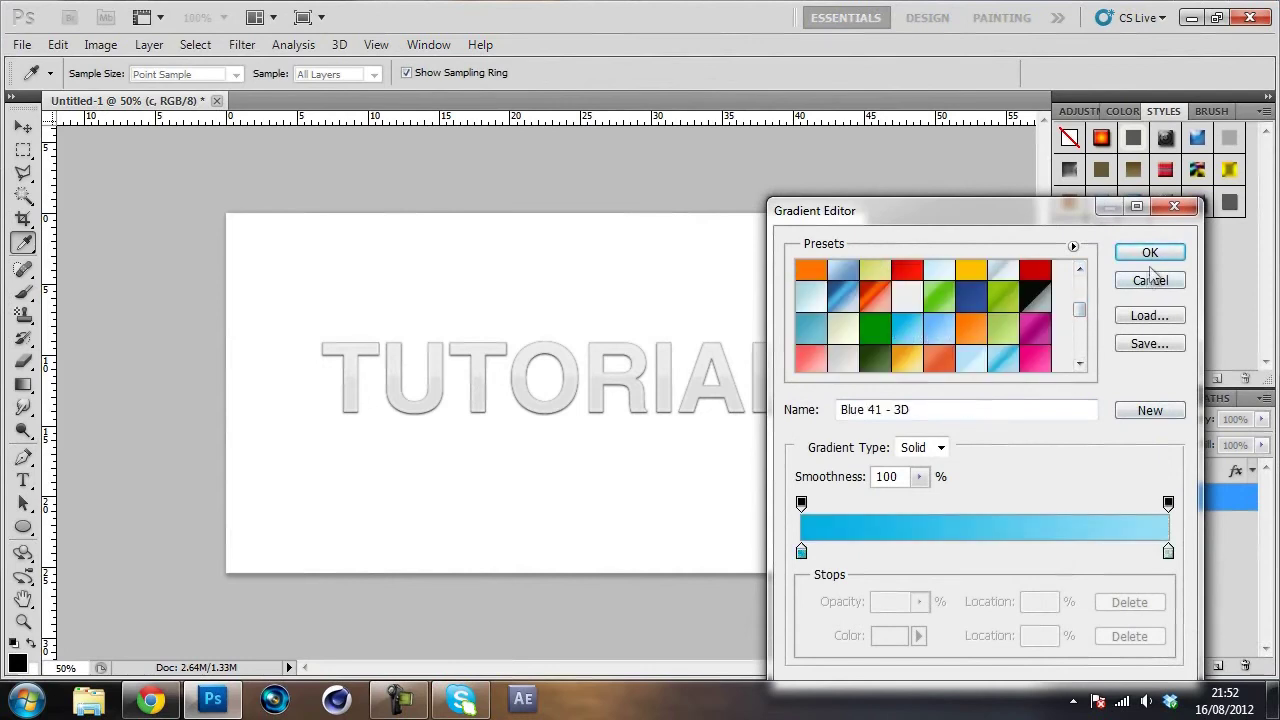
pyautogui.click(1150, 252)
pyautogui.moveTo(515, 407); pyautogui.dragTo(930, 370)
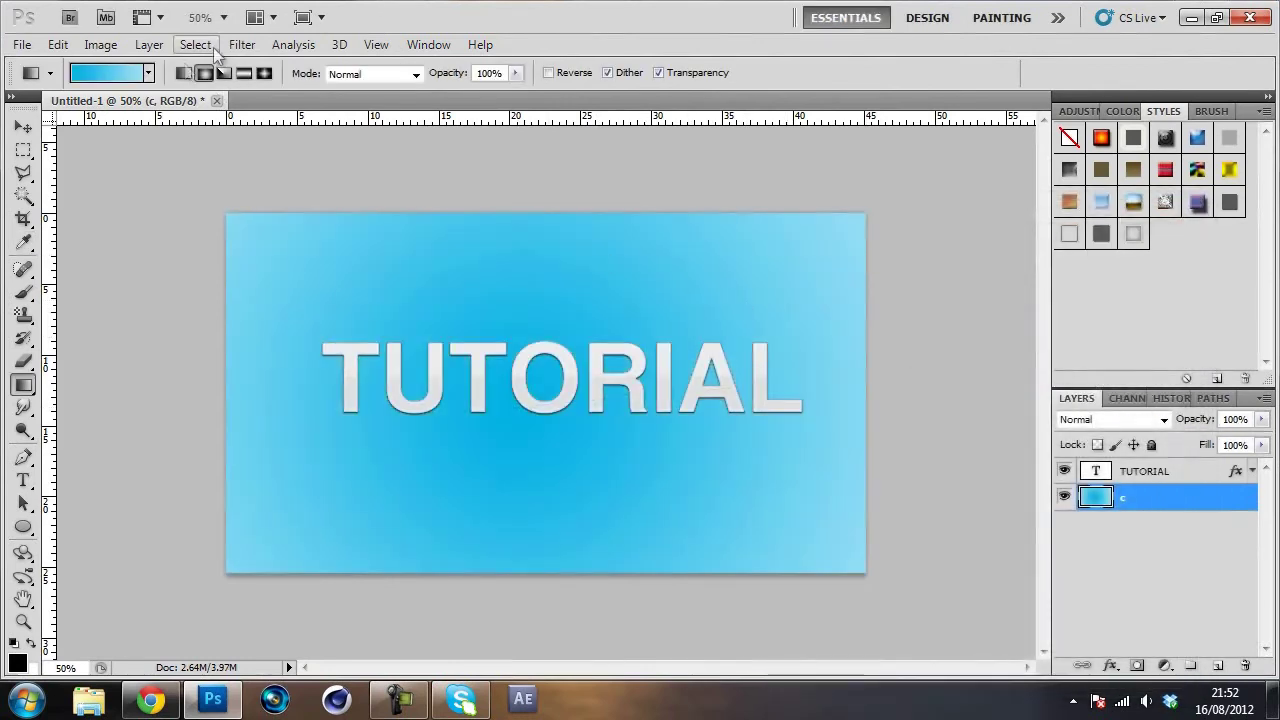
pyautogui.click(548, 73)
pyautogui.moveTo(571, 374); pyautogui.dragTo(880, 350)
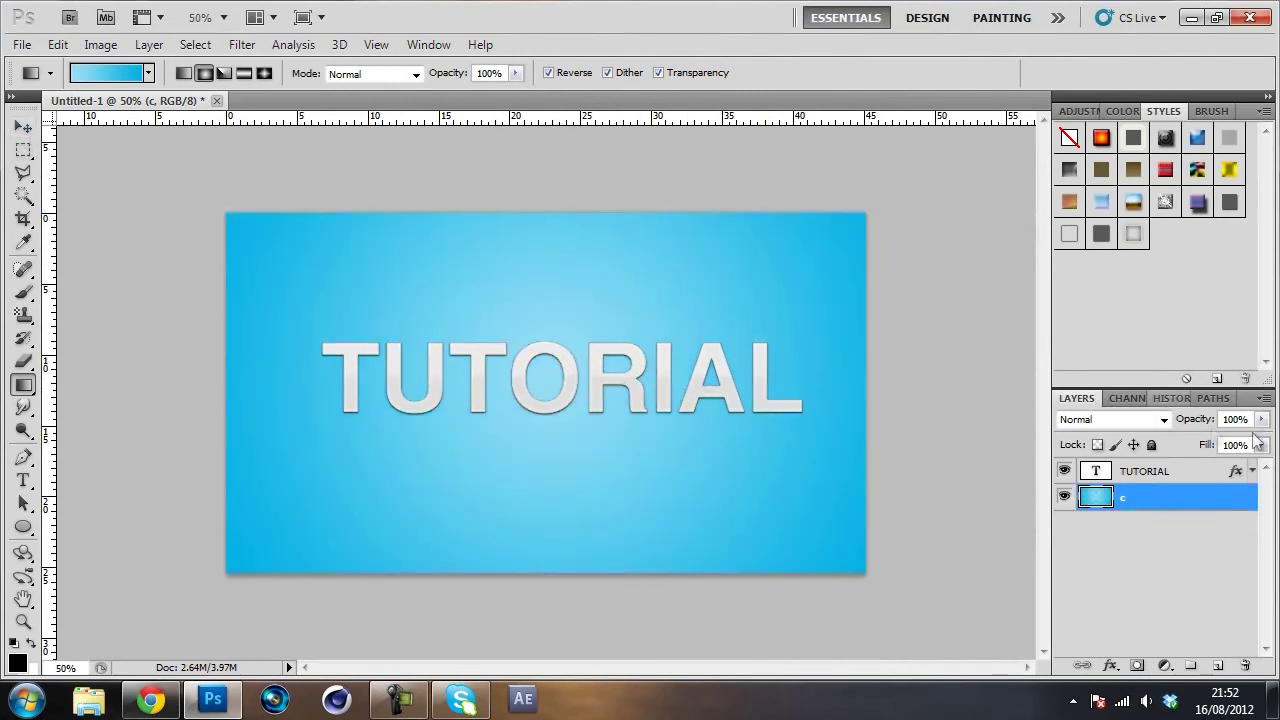
pyautogui.click(1196, 472)
pyautogui.click(22, 127)
pyautogui.moveTo(621, 315)
pyautogui.mouseDown()
pyautogui.moveTo(623, 331)
pyautogui.moveTo(622, 315)
pyautogui.mouseUp()
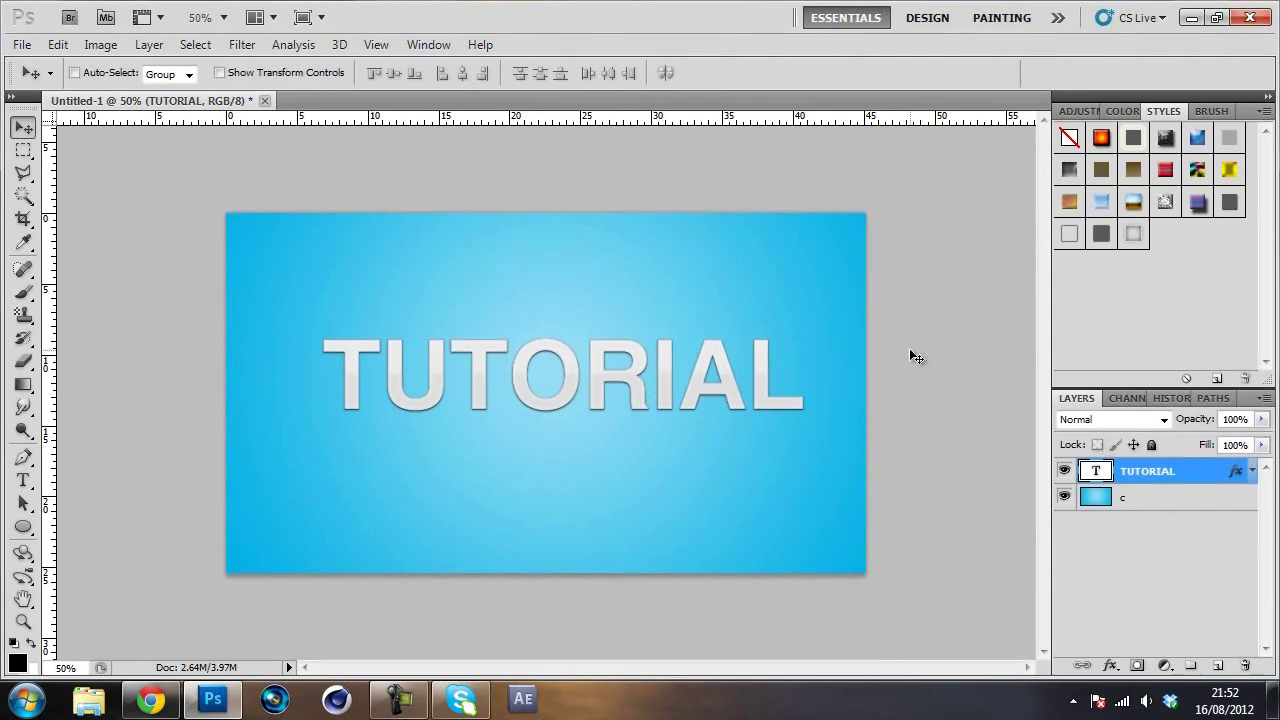
# Zoom the document to 100% to inspect the finished TUTORIAL text
pyautogui.hotkey('ctrl', '+')
pyautogui.hotkey('ctrl', '+')
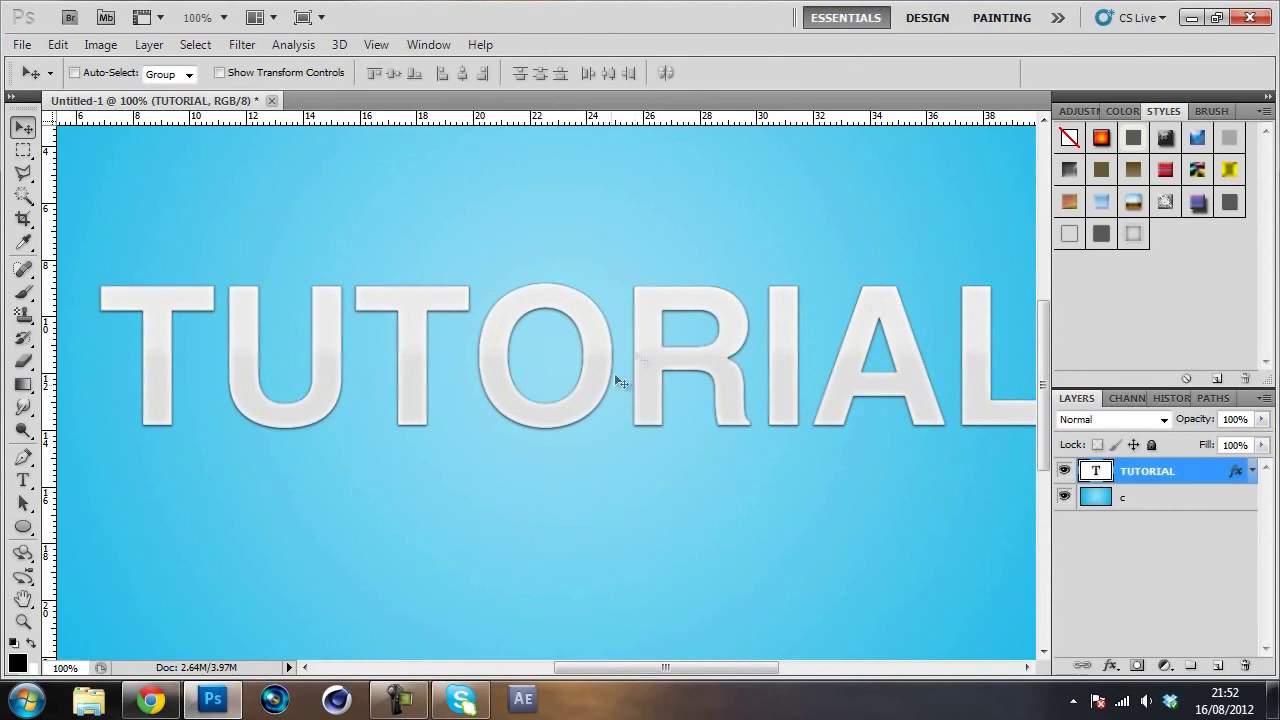
pyautogui.click(400, 705)
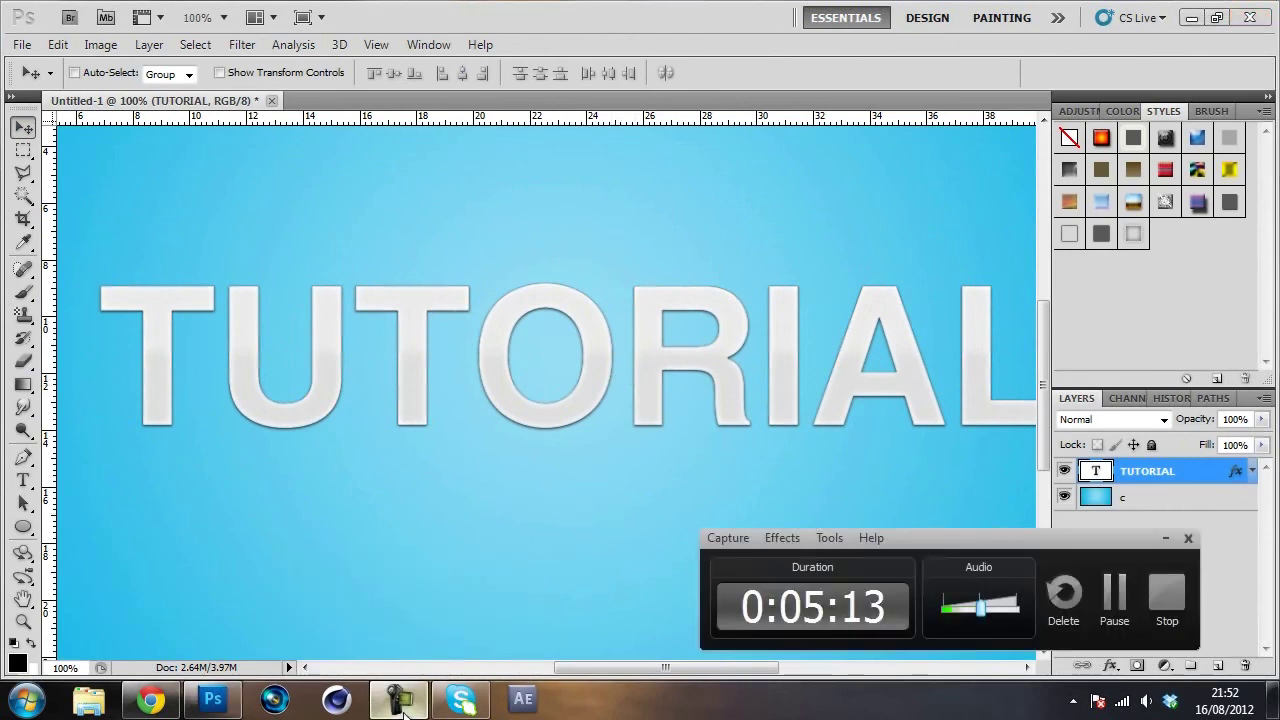